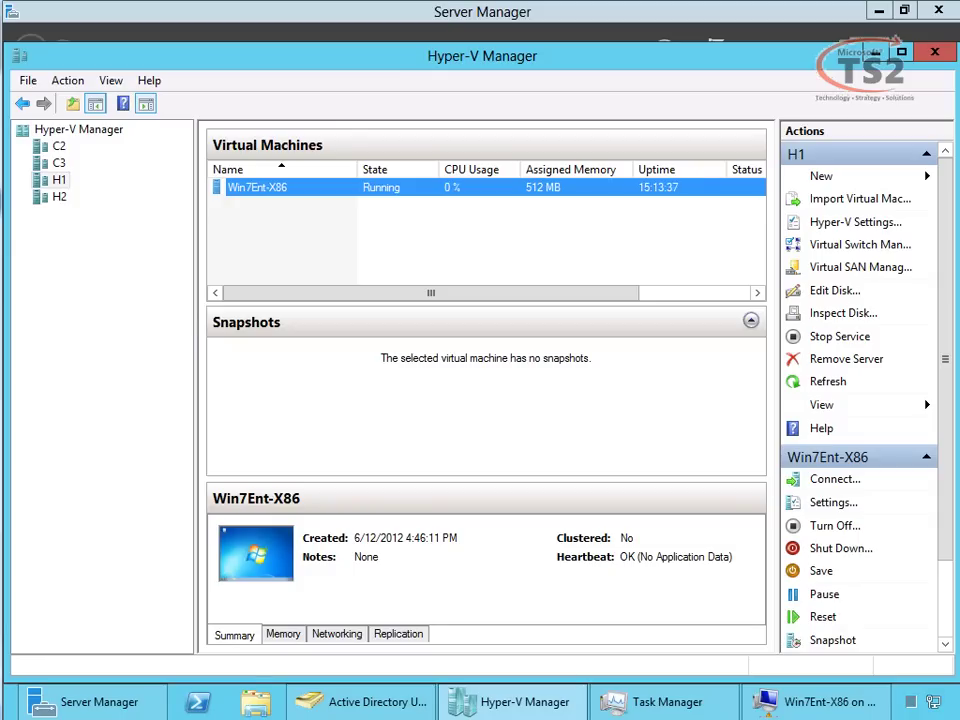
- In the Hyper-V settings of host H1, enable the computer as a Replica server under Replication Configuration
click(843, 223)
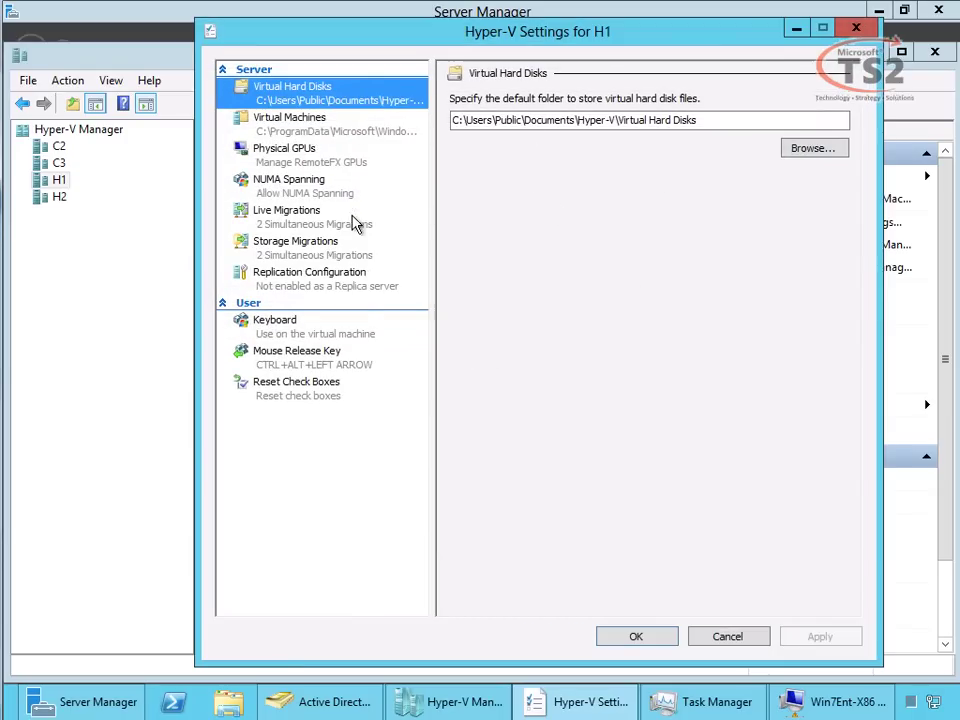
click(325, 293)
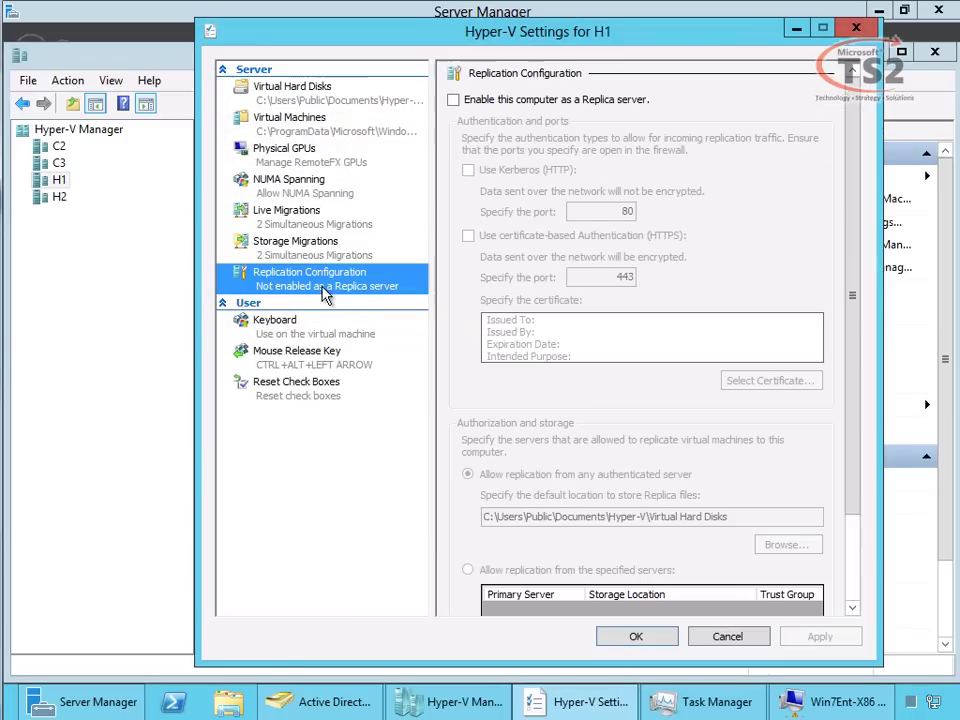
click(453, 100)
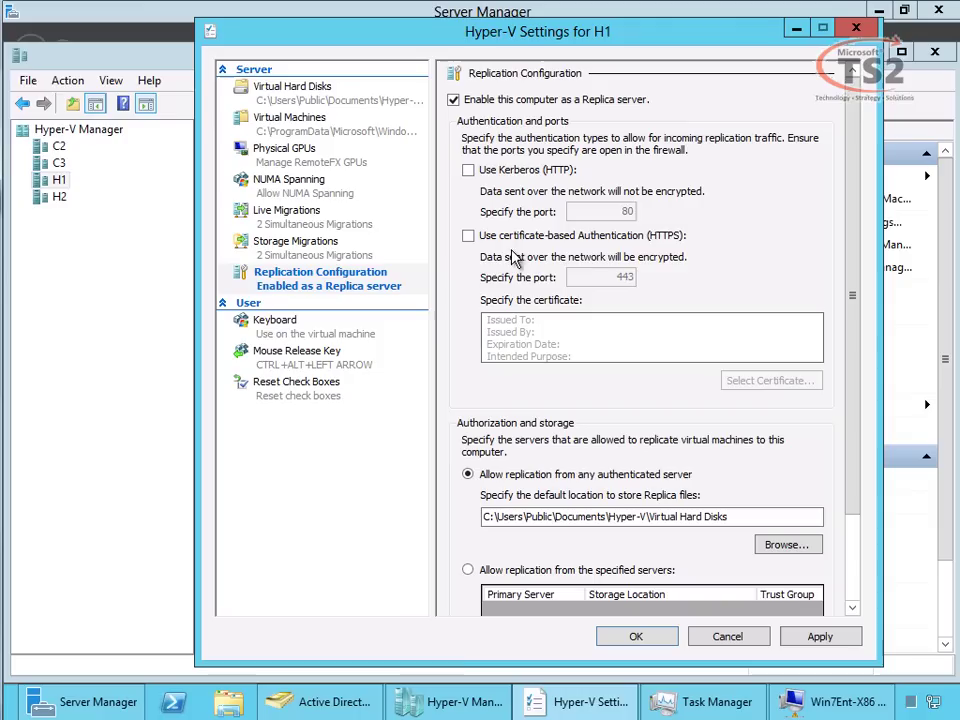
- Try to select a certificate for certificate-based authentication (HTTPS), and turn that authentication type off again
click(469, 237)
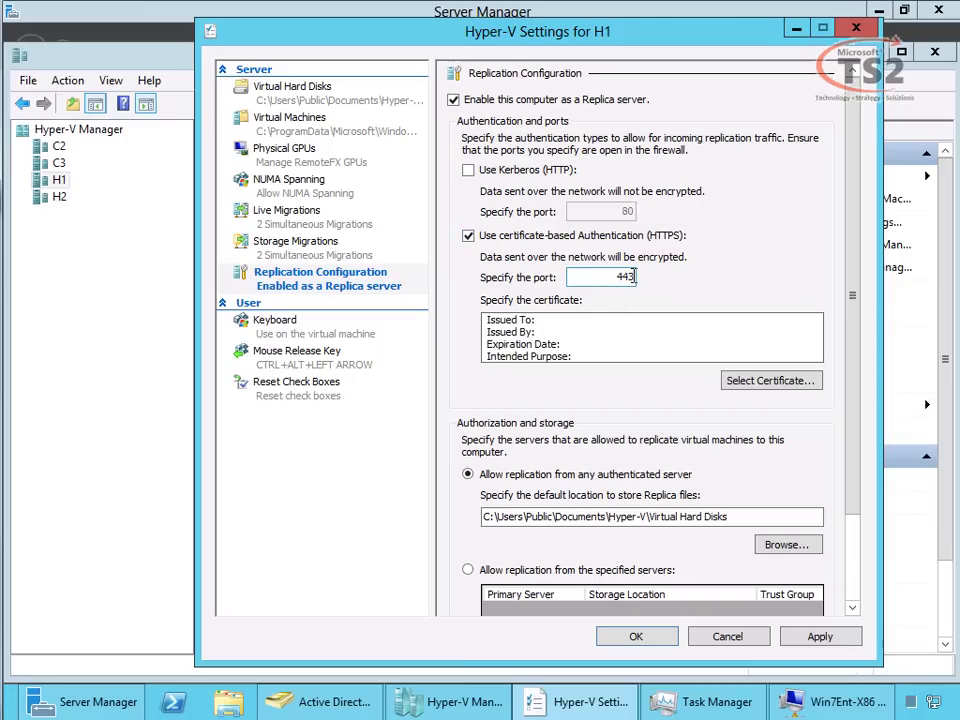
click(757, 386)
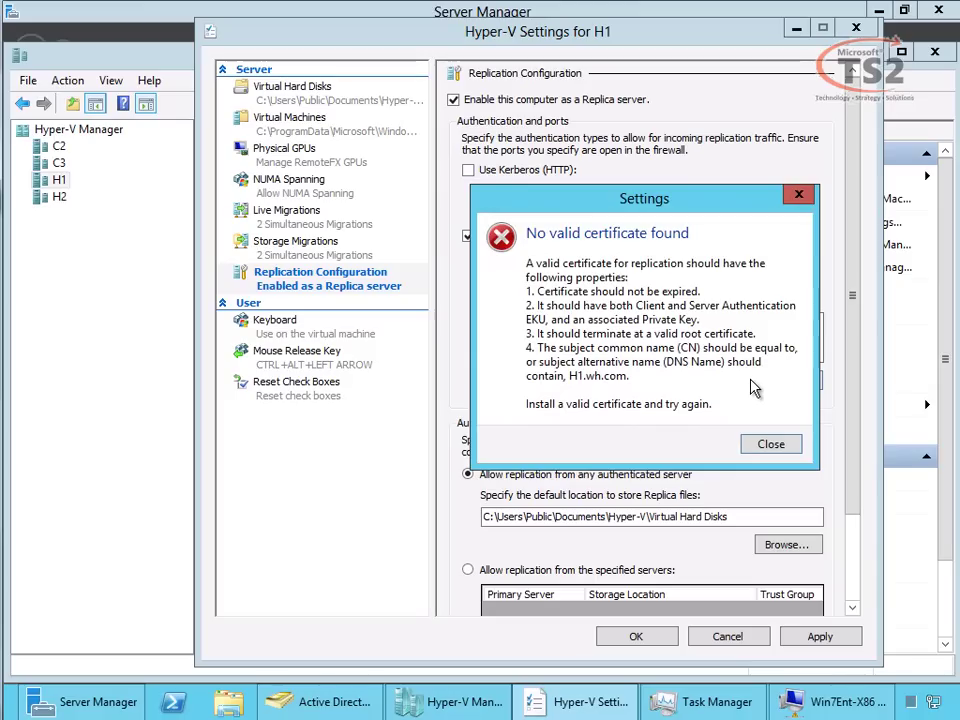
click(768, 441)
click(467, 236)
- Allow Kerberos (HTTP) authentication, set the default Replica file location to D:\Hyper-V Replica, and save H1's settings
click(468, 171)
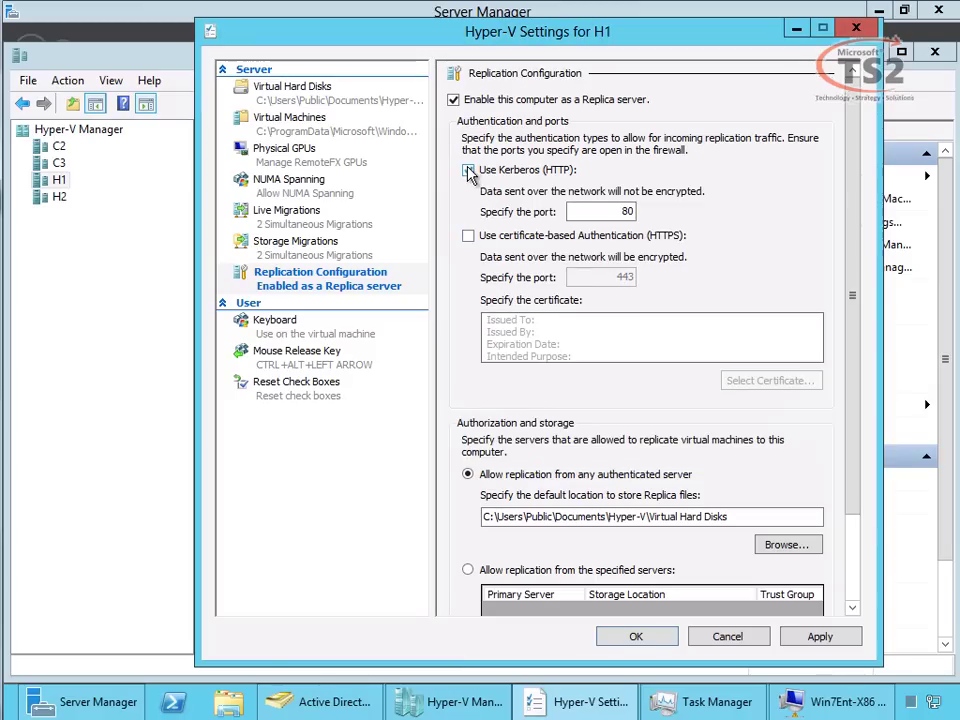
drag(851, 381, 864, 497)
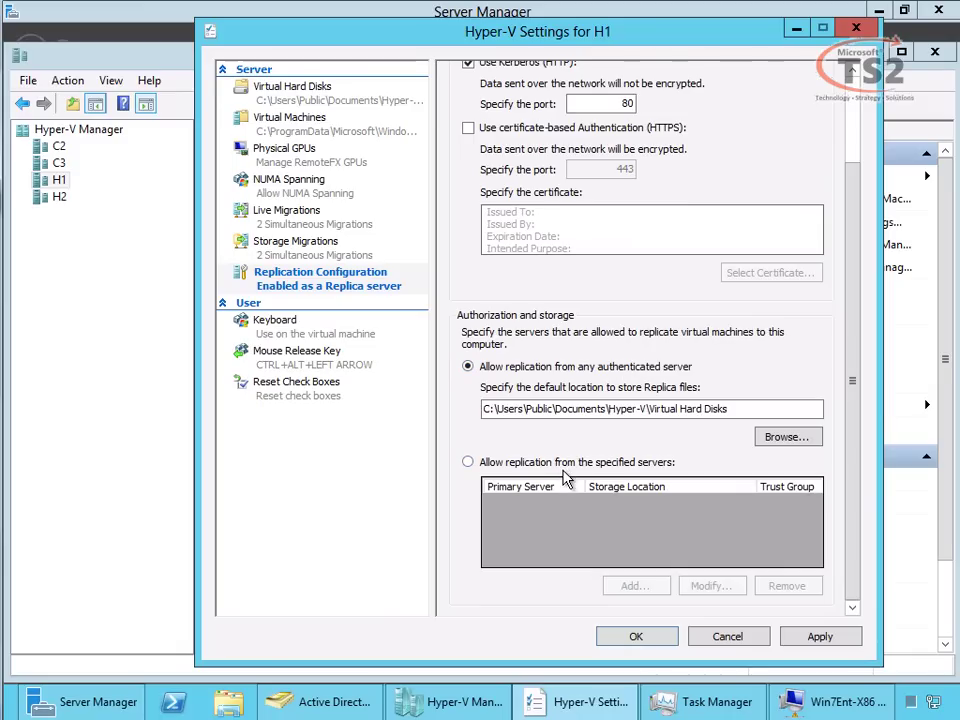
drag(853, 336, 859, 229)
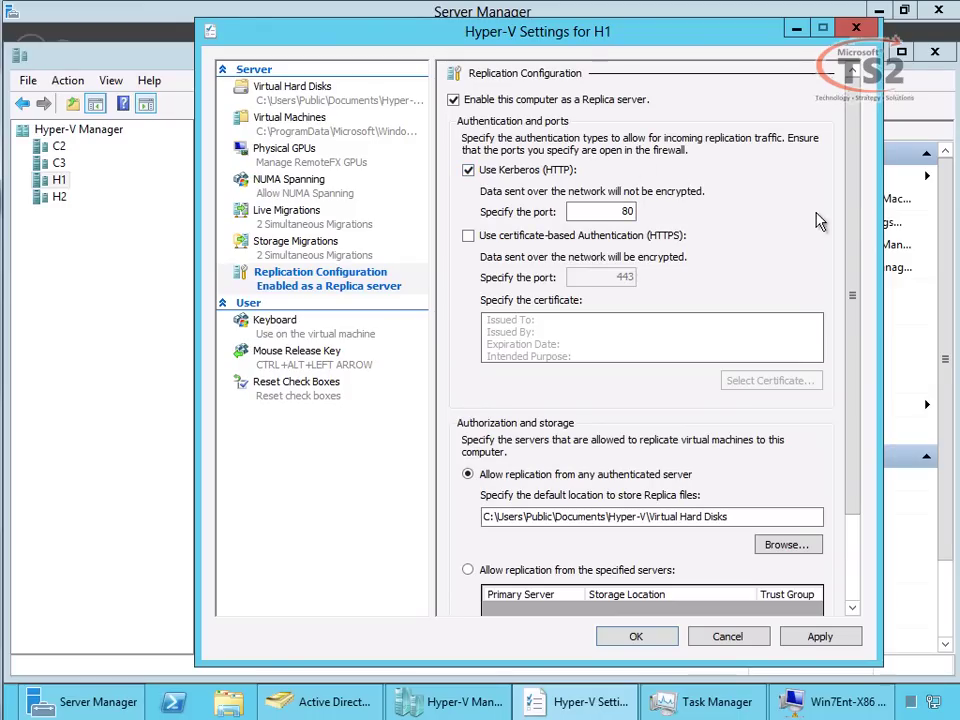
scroll(866, 360, down, 3)
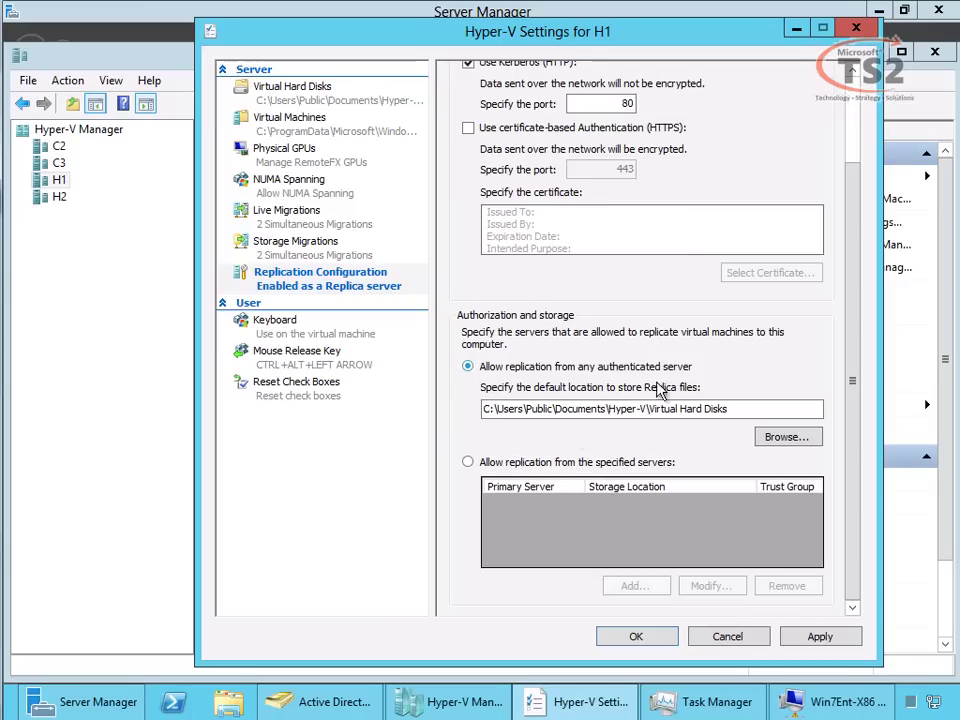
click(785, 437)
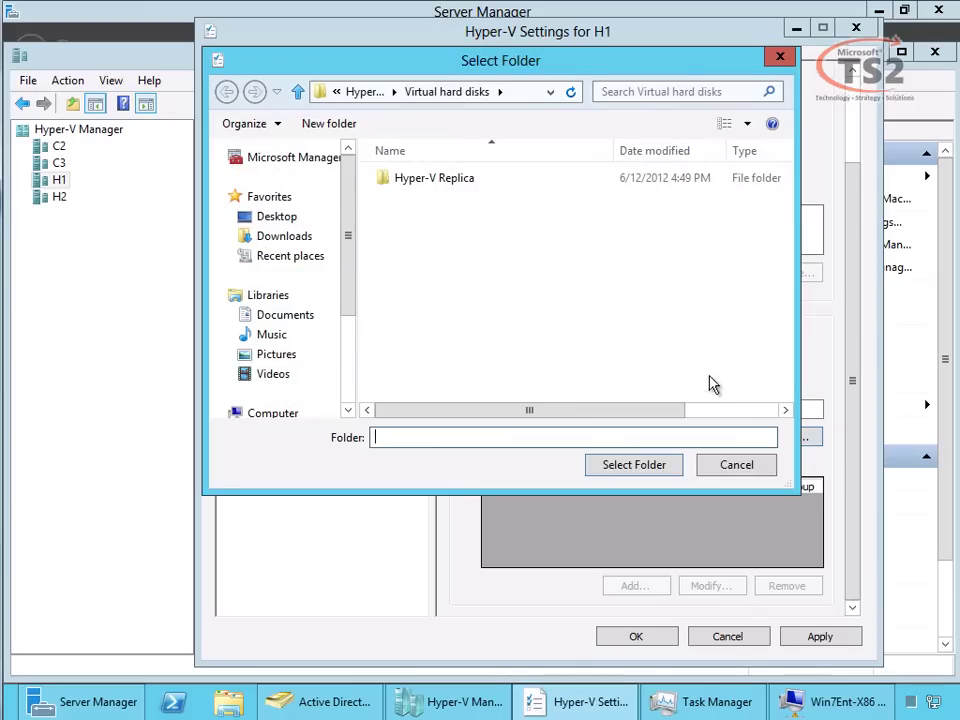
scroll(330, 395, down, 3)
click(262, 287)
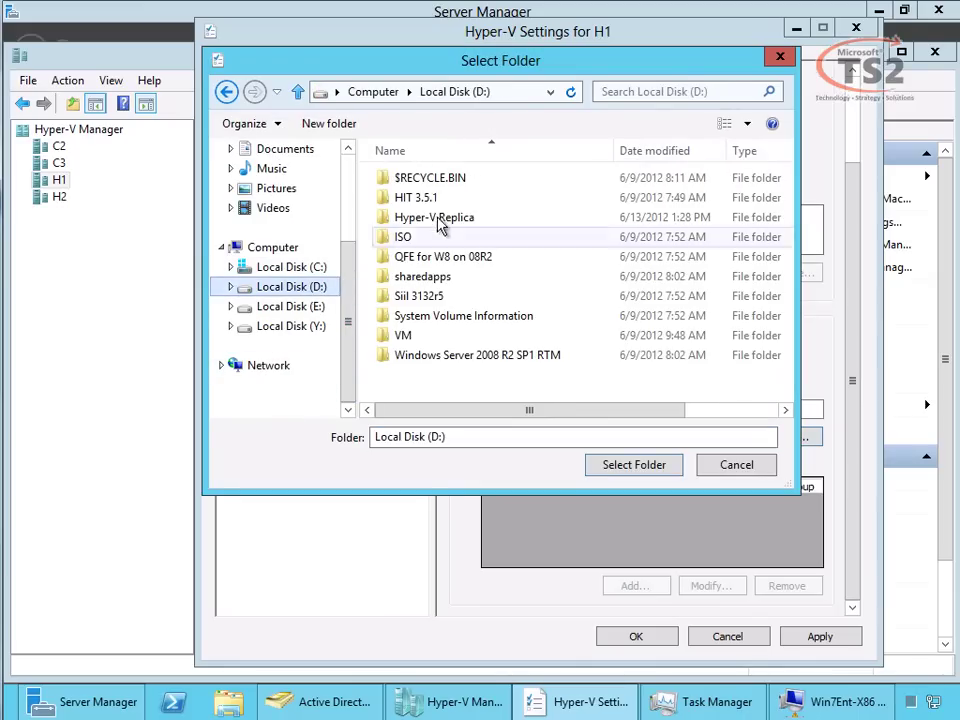
double_click(428, 216)
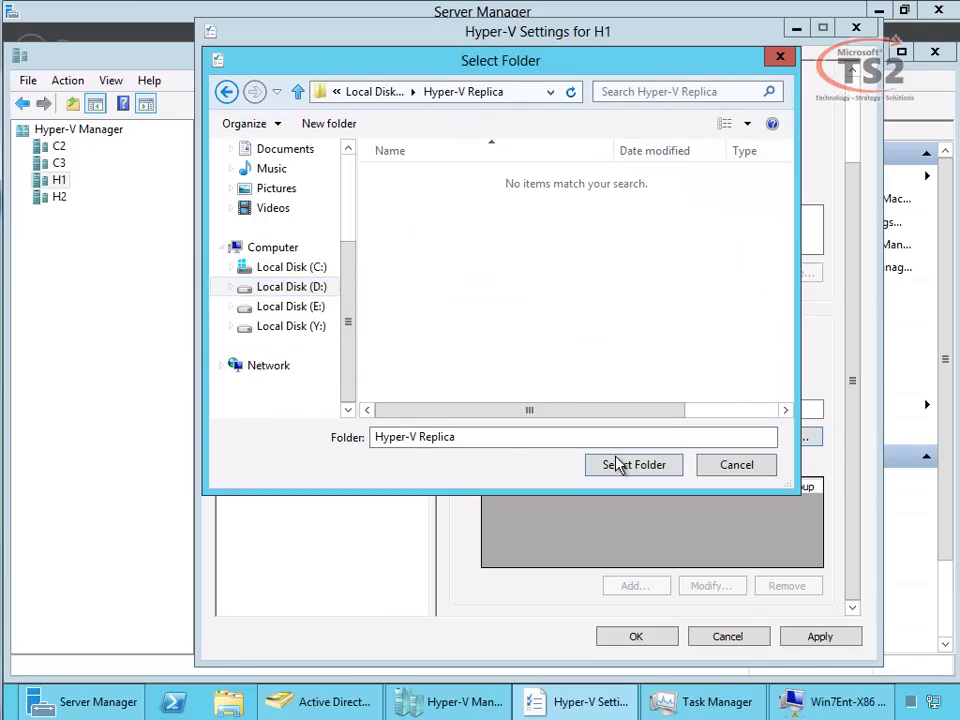
click(620, 464)
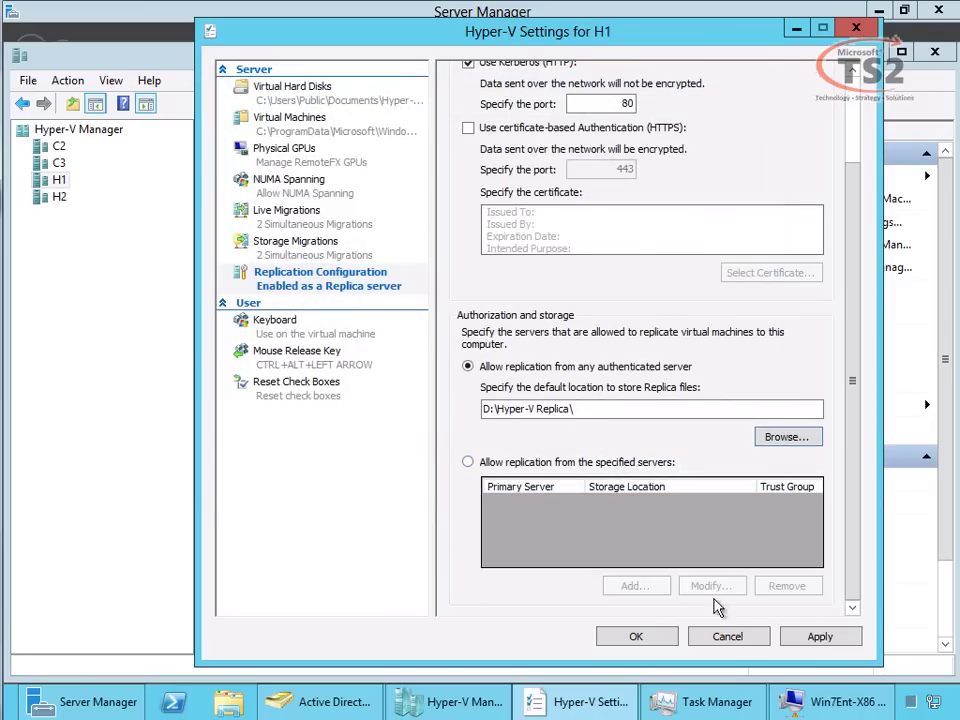
click(640, 640)
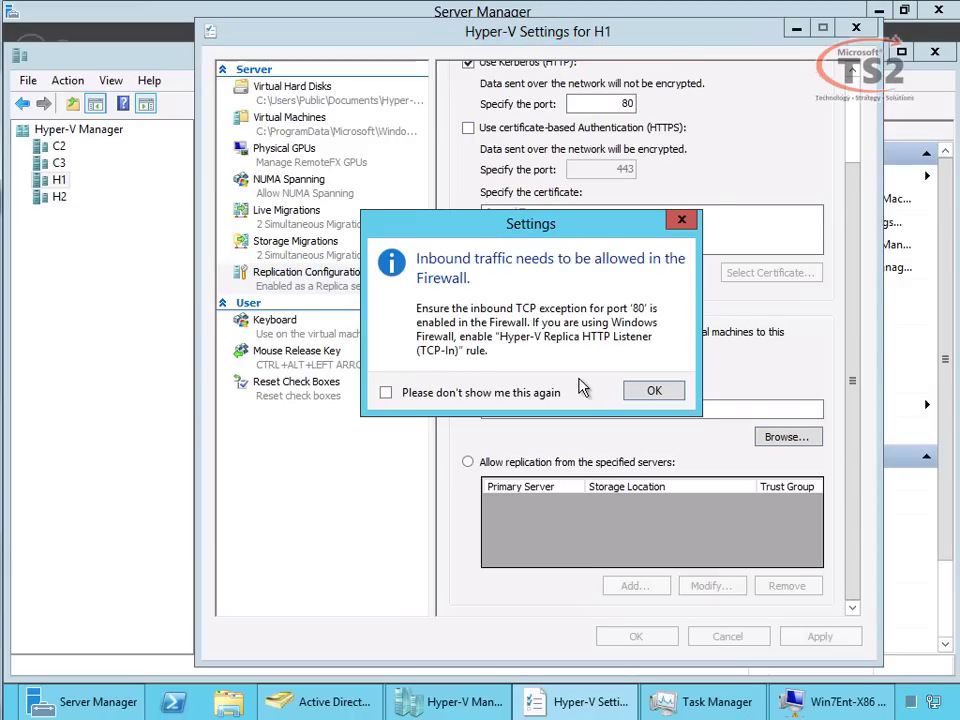
click(652, 391)
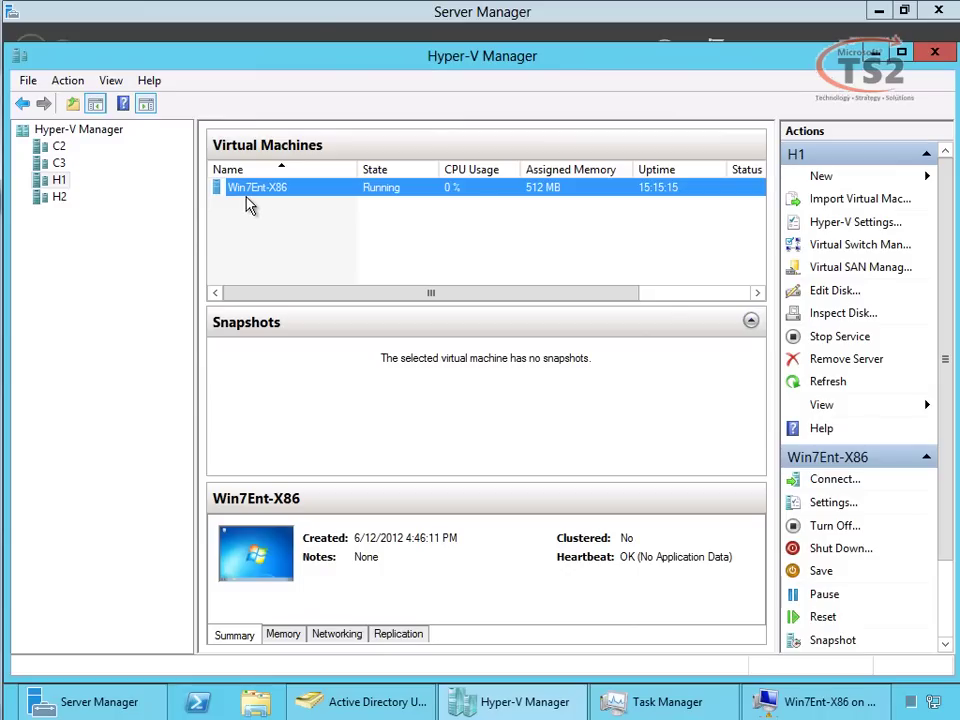
- Enable host H2 as a Replica server using Kerberos (HTTP) authentication, and save its Hyper-V settings
click(61, 200)
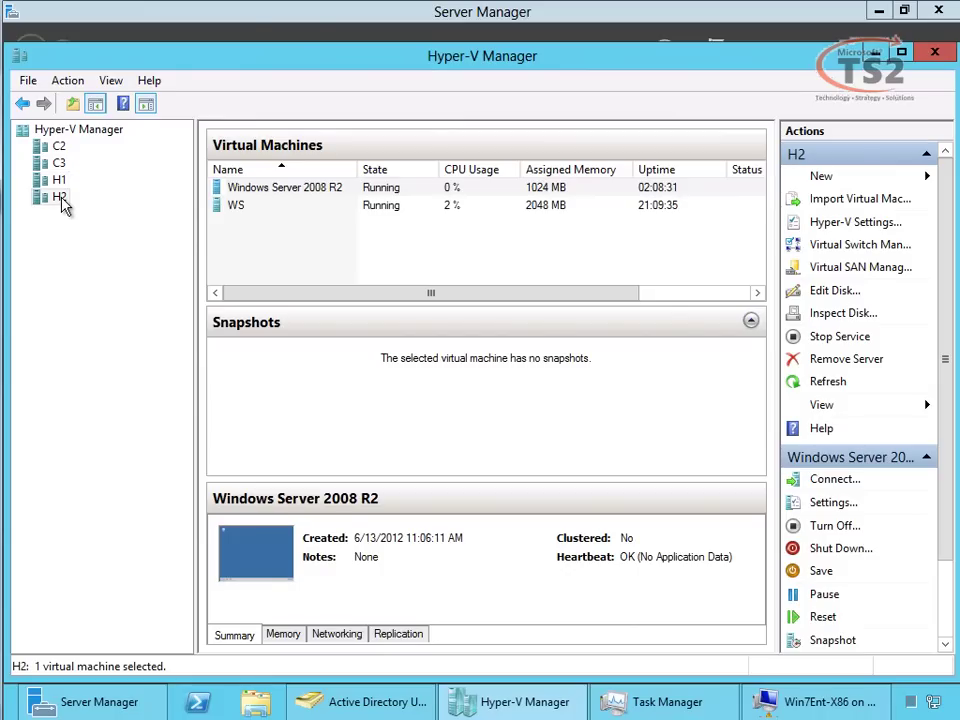
click(838, 229)
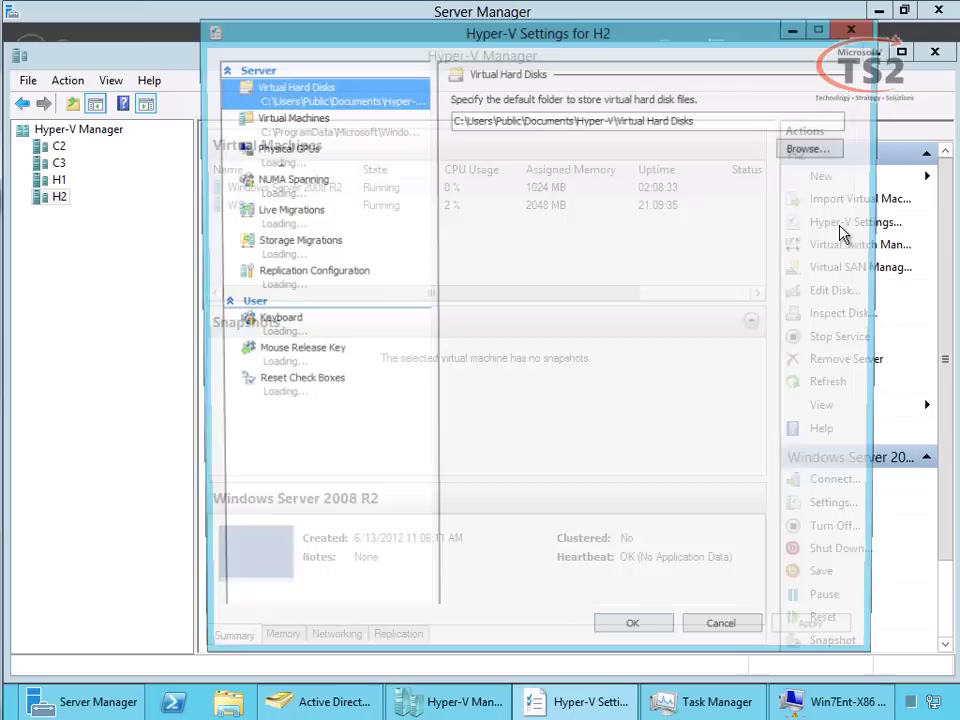
click(412, 274)
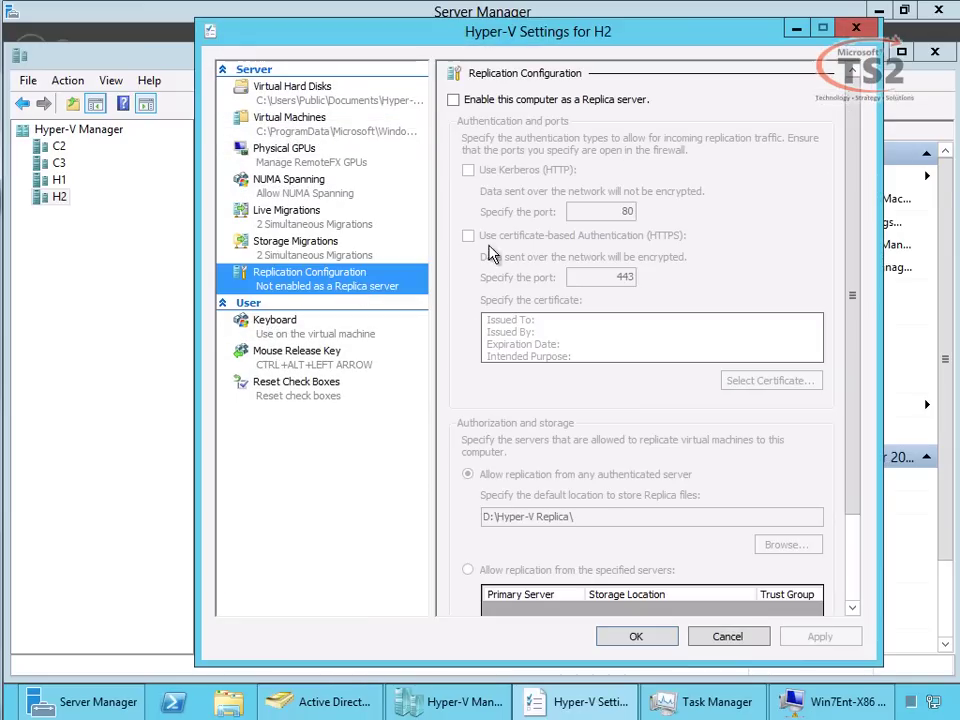
click(455, 100)
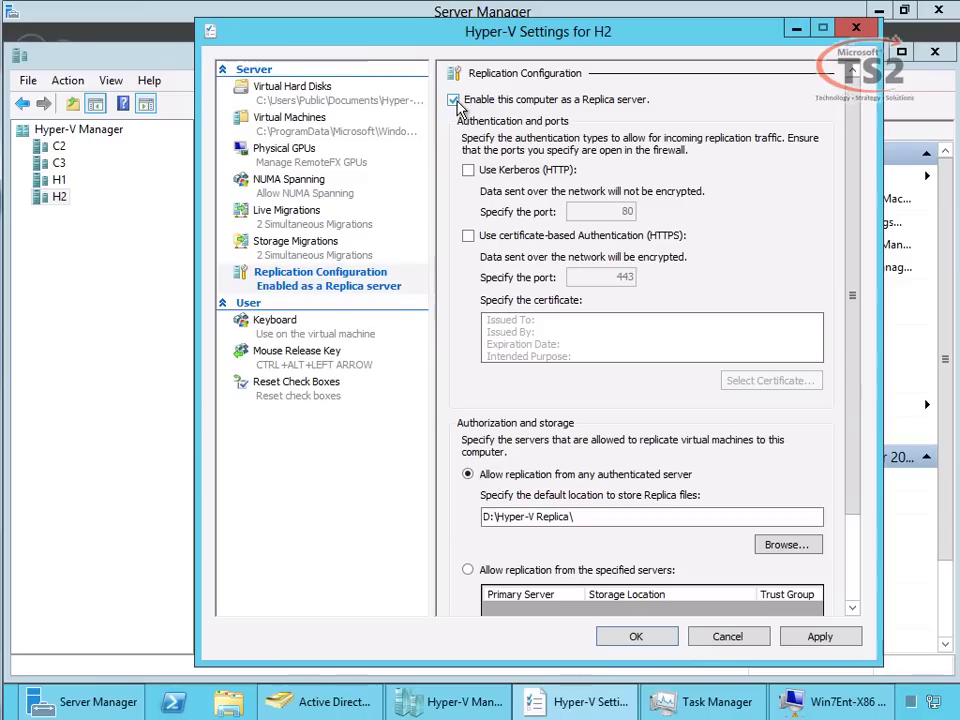
click(468, 171)
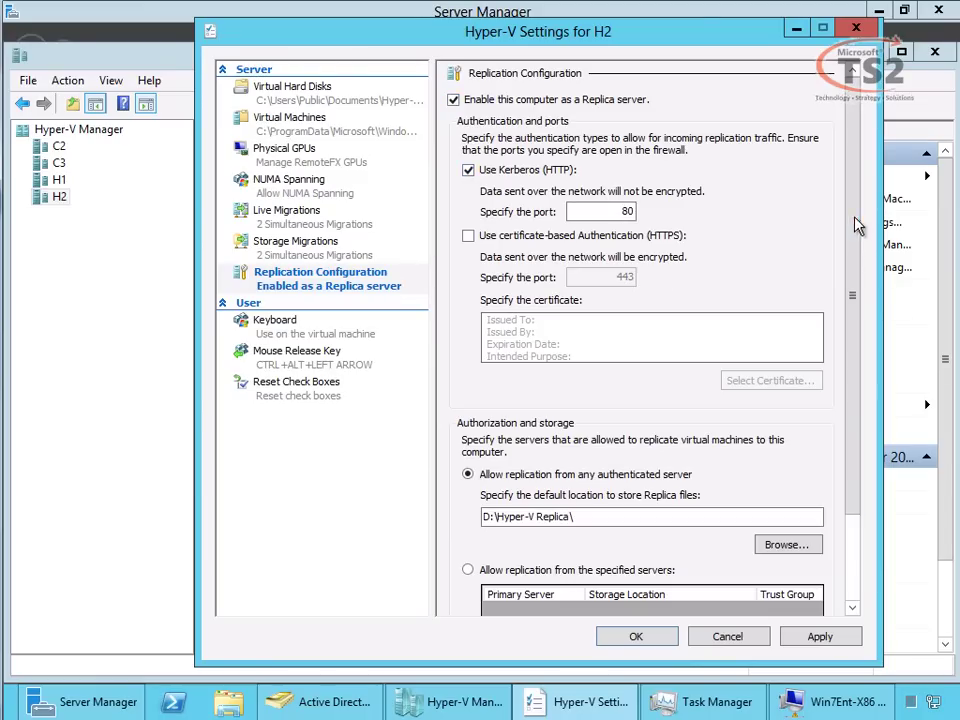
scroll(852, 293, down, 1)
scroll(852, 293, down, 1)
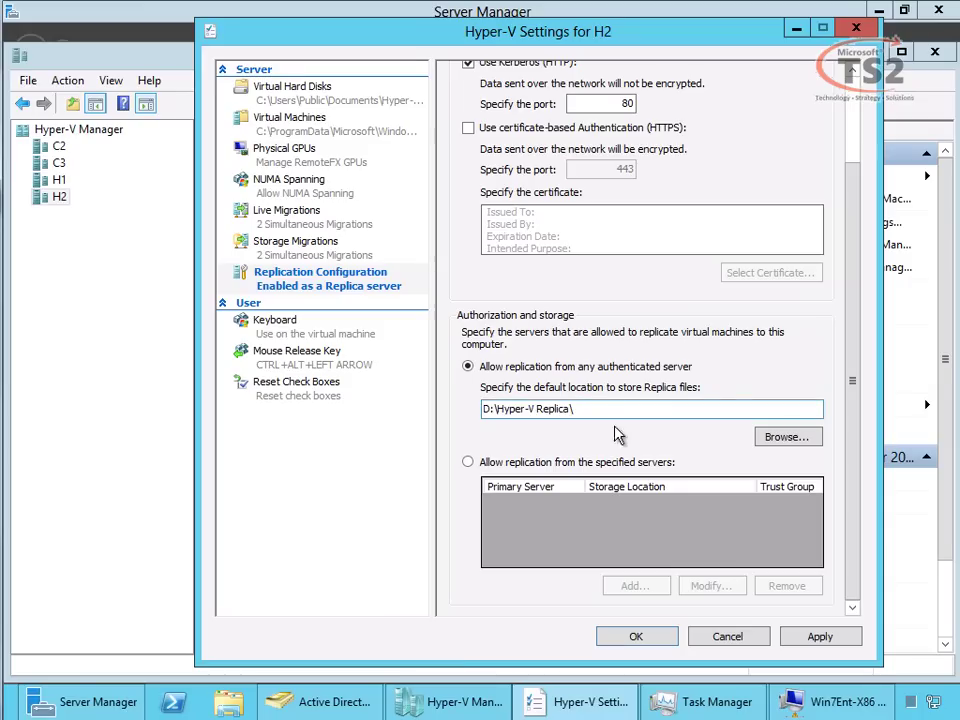
click(633, 638)
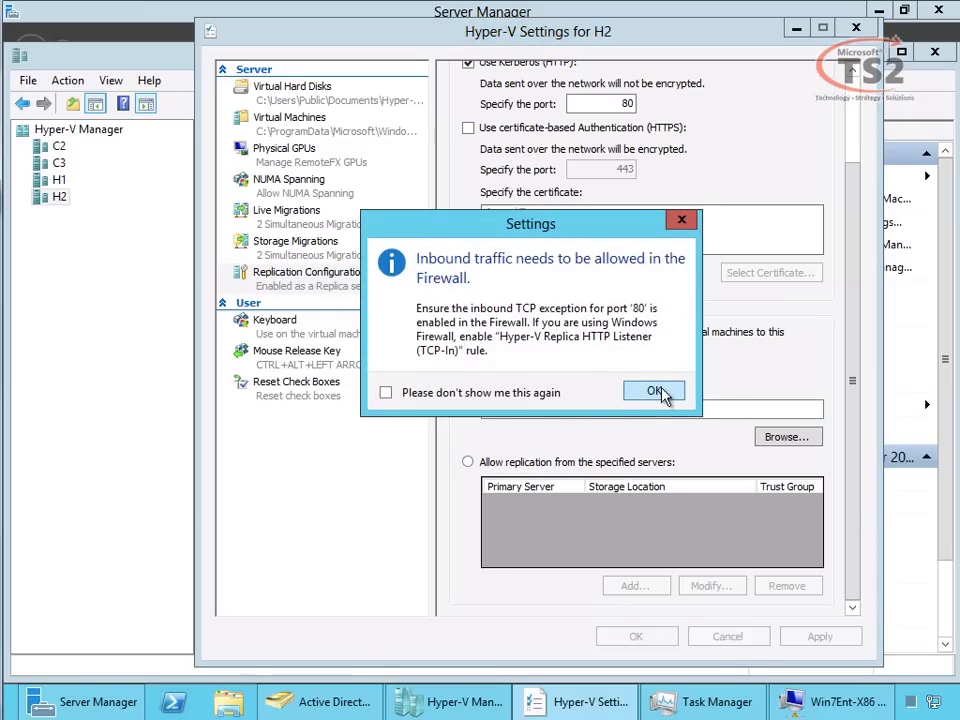
click(658, 392)
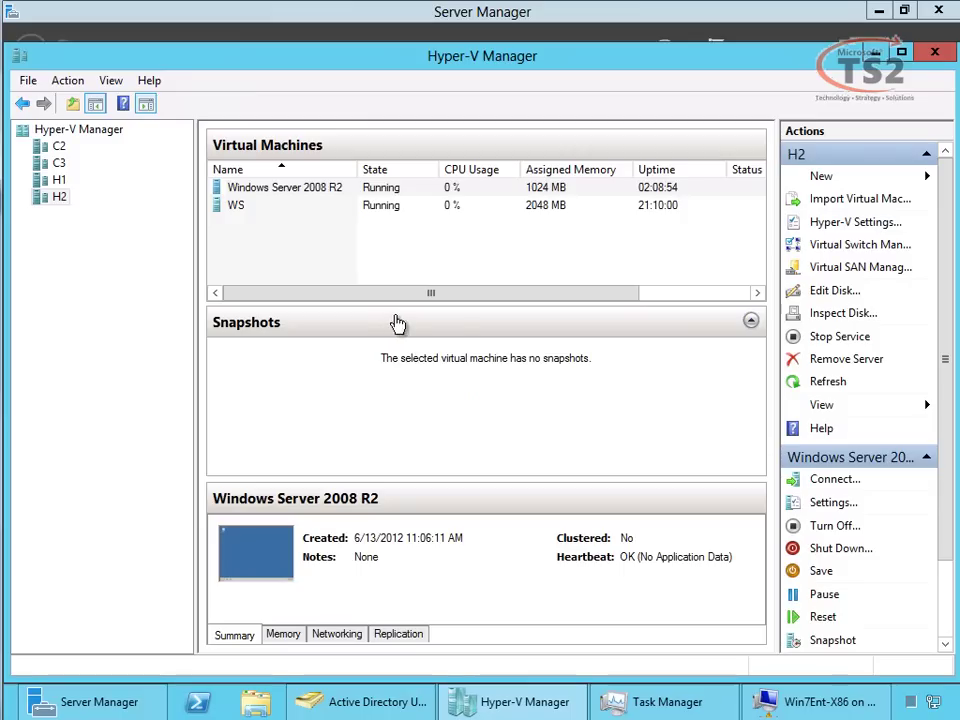
- Open the Win7Ent-X86 virtual machine on host H1 to view its desktop, and minimize its connection window
click(62, 184)
click(278, 194)
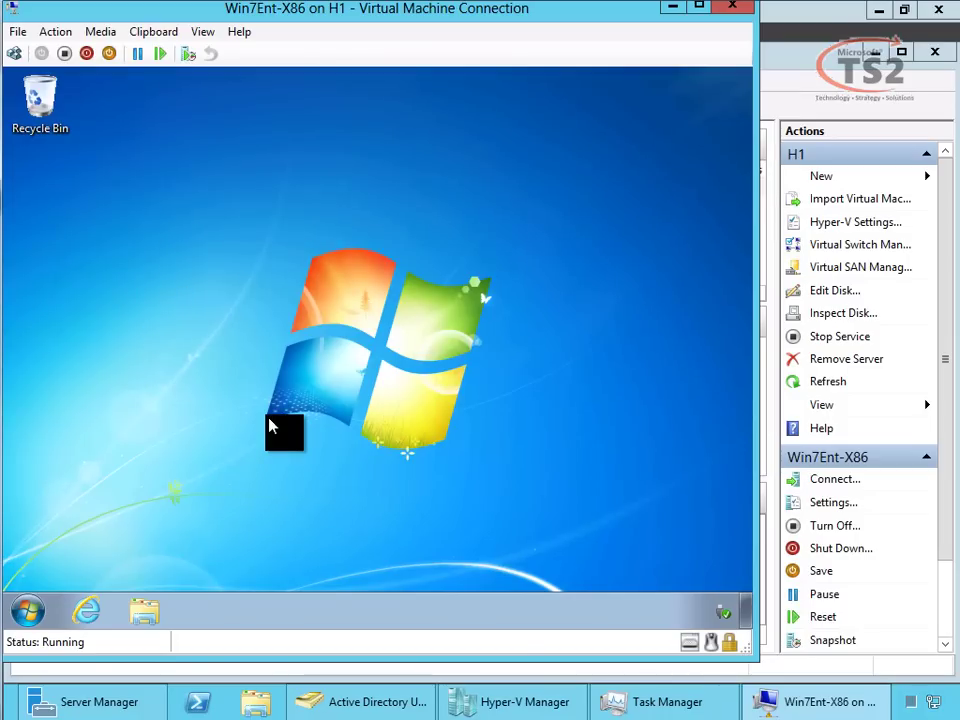
drag(297, 22, 320, 35)
click(695, 16)
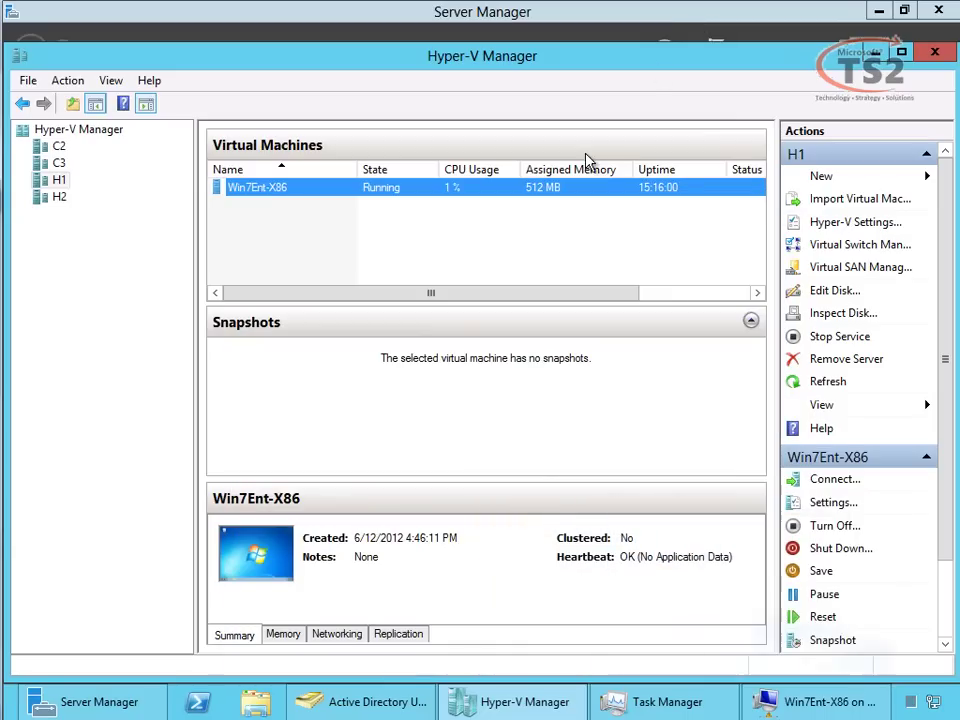
- Start enabling replication for the Win7Ent-X86 virtual machine and specify h2 as its Replica server
right_click(265, 193)
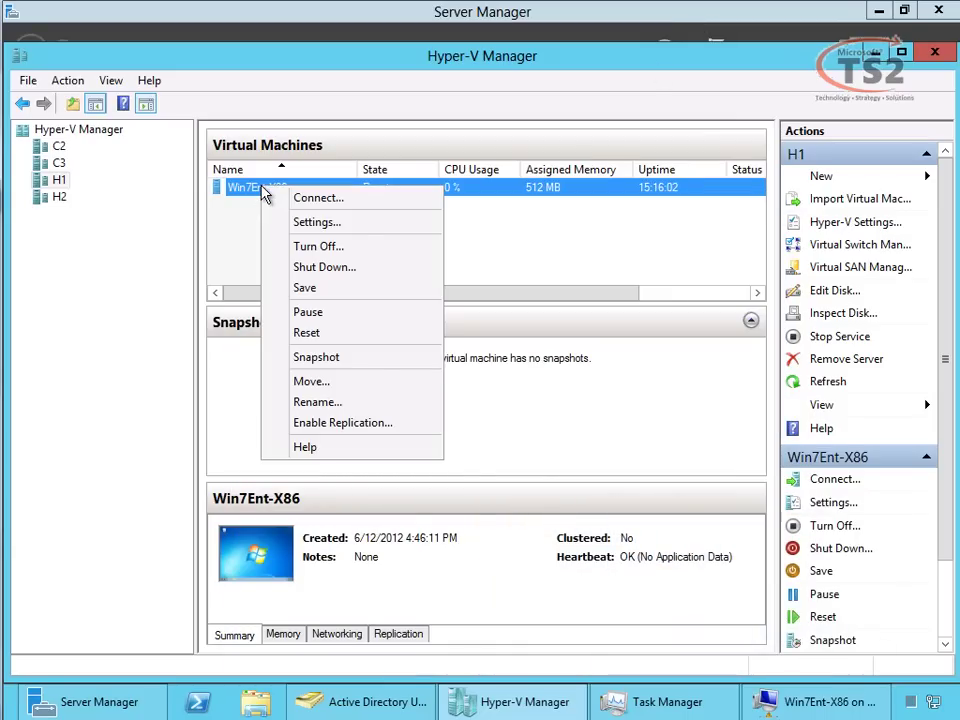
click(389, 423)
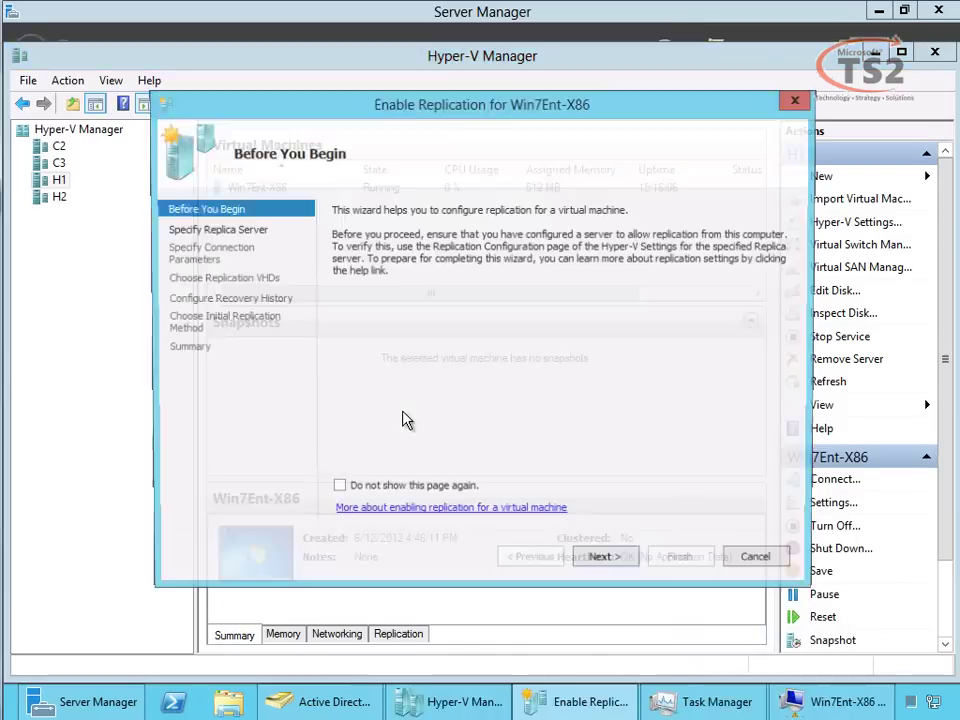
click(600, 564)
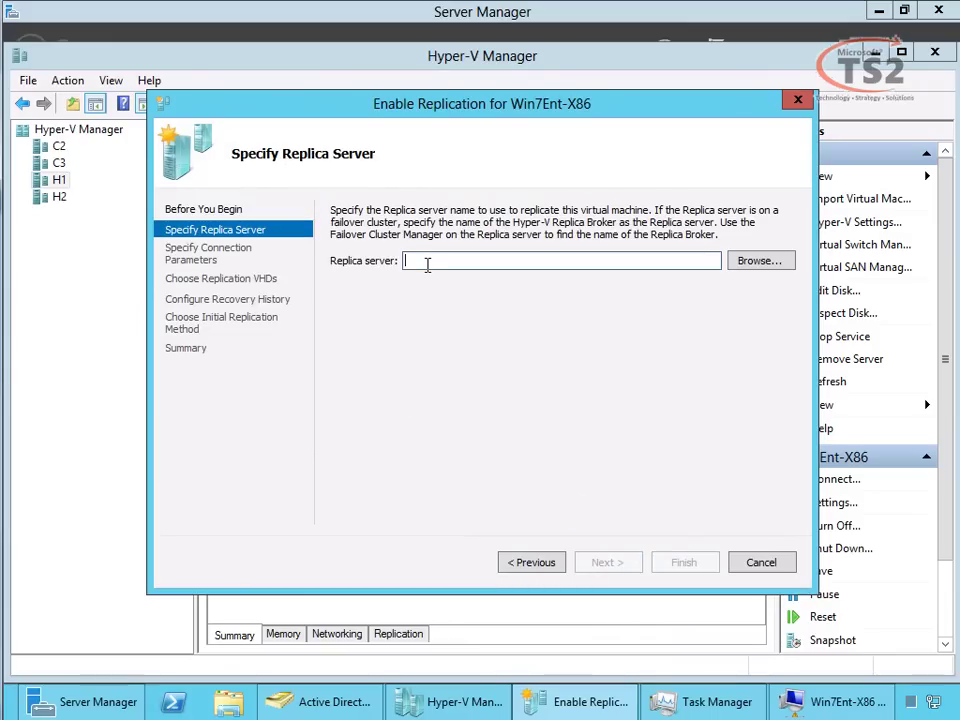
text(h2)
key(Escape)
click(608, 562)
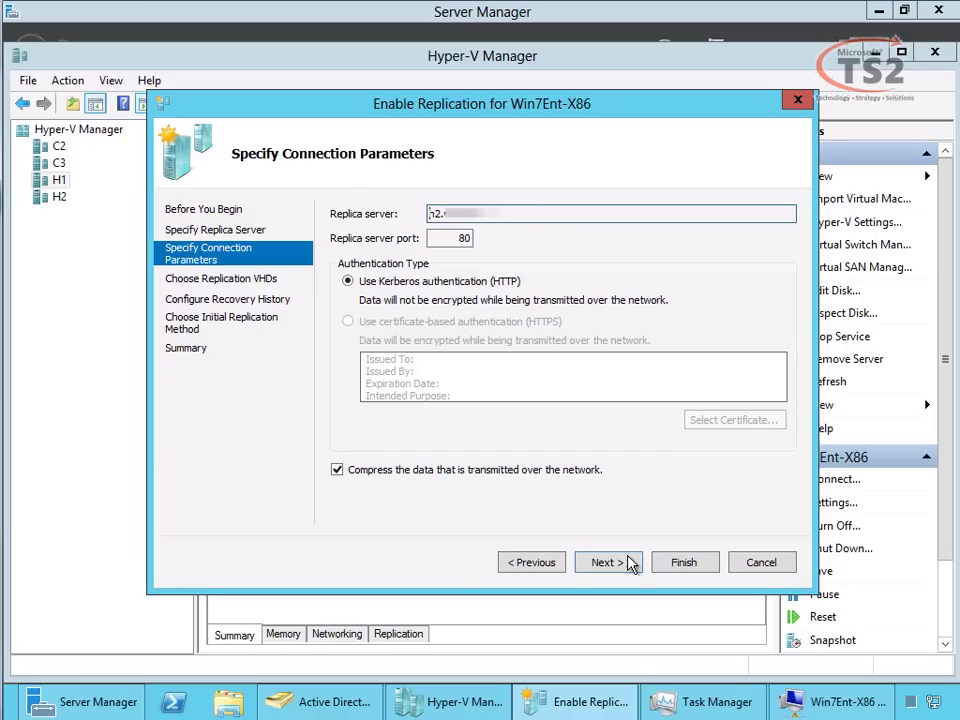
- Accept the connection parameters with data compression on, and check the full paths of the virtual hard disks offered for replication
click(365, 475)
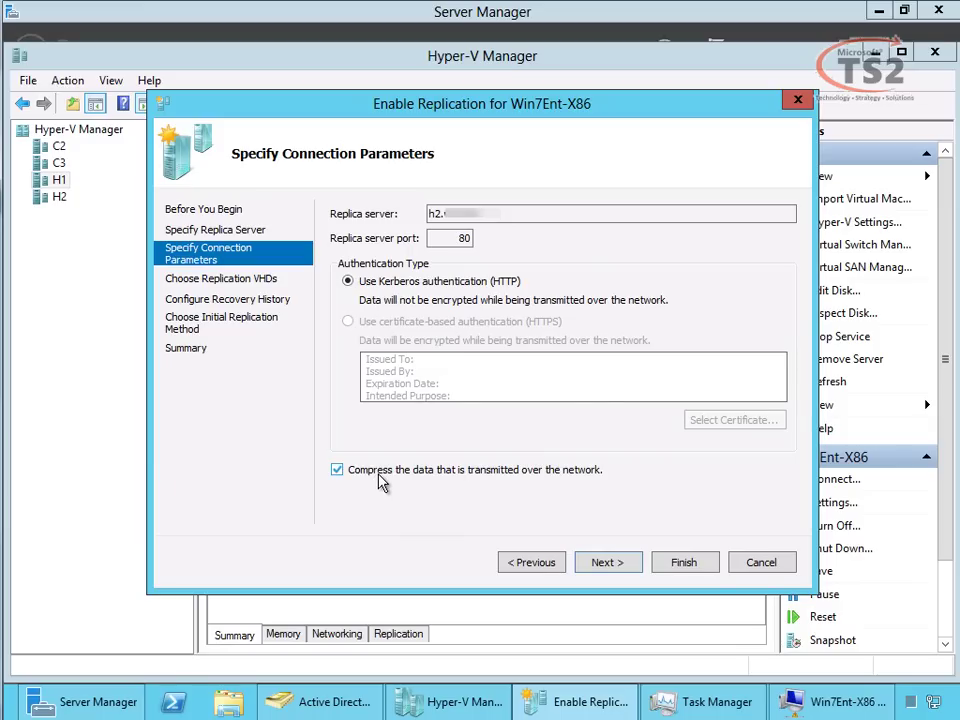
click(588, 562)
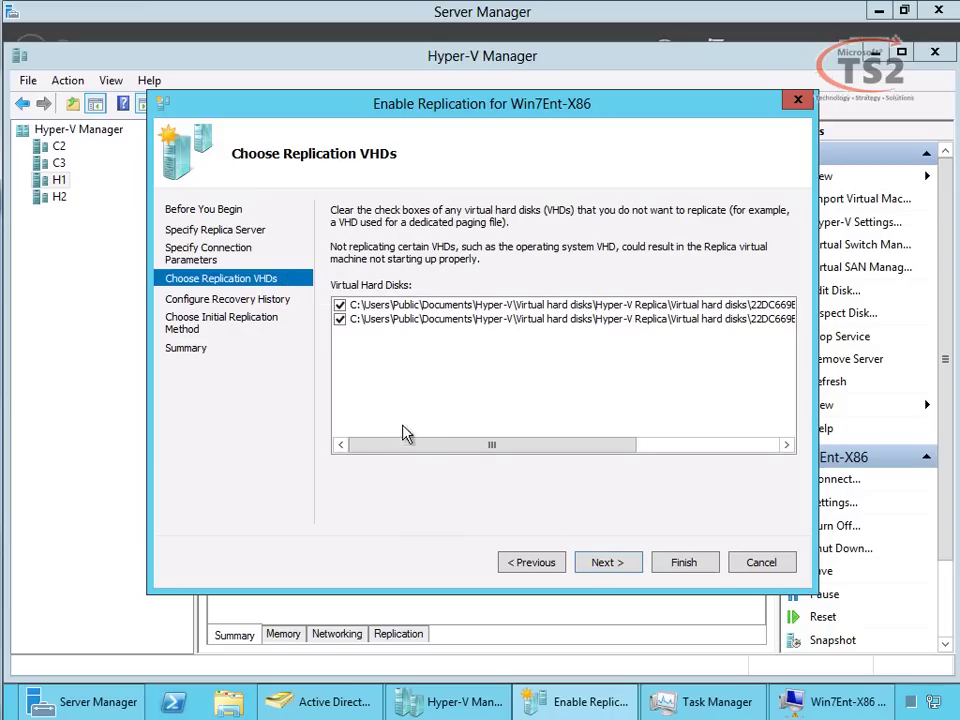
drag(407, 450, 568, 452)
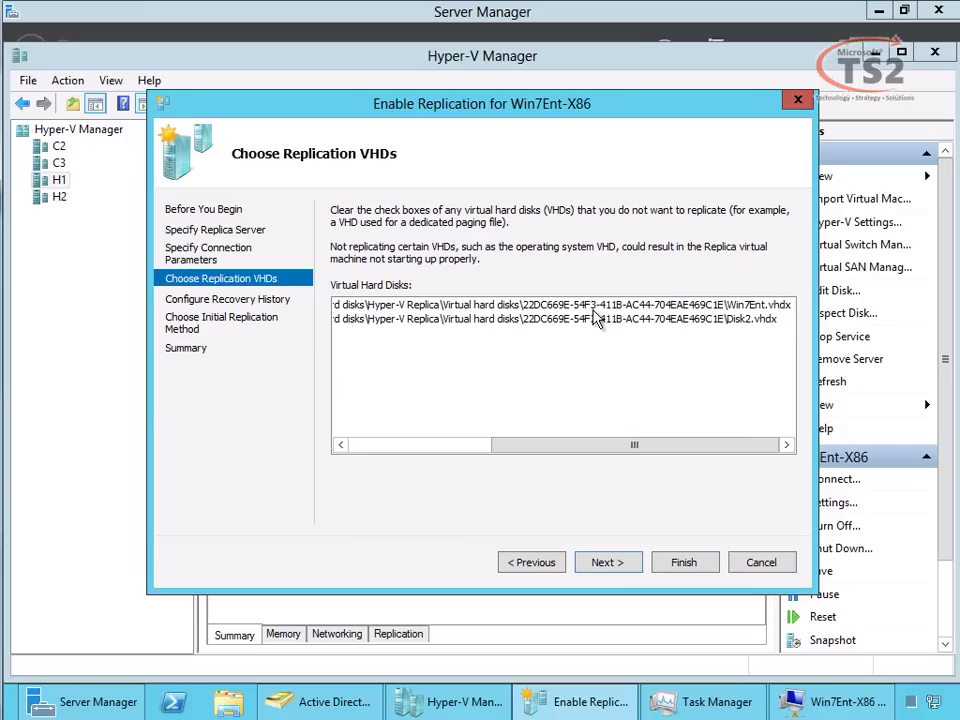
drag(735, 452, 590, 452)
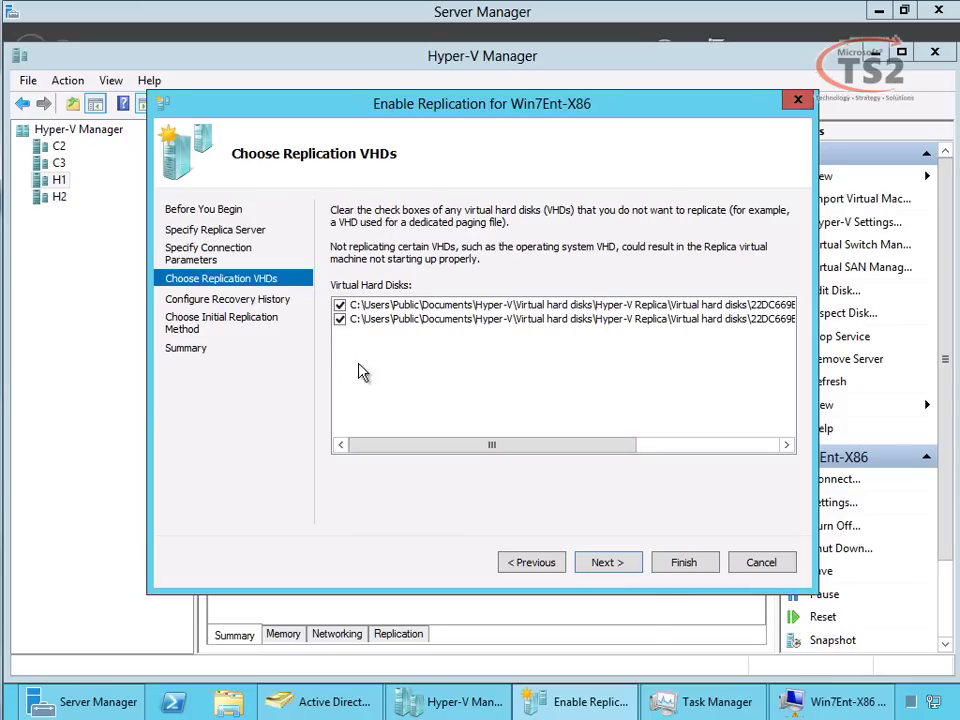
- Keep both virtual hard disks, store 5 additional recovery points, and replicate an incremental VSS copy every 1 hour
click(627, 566)
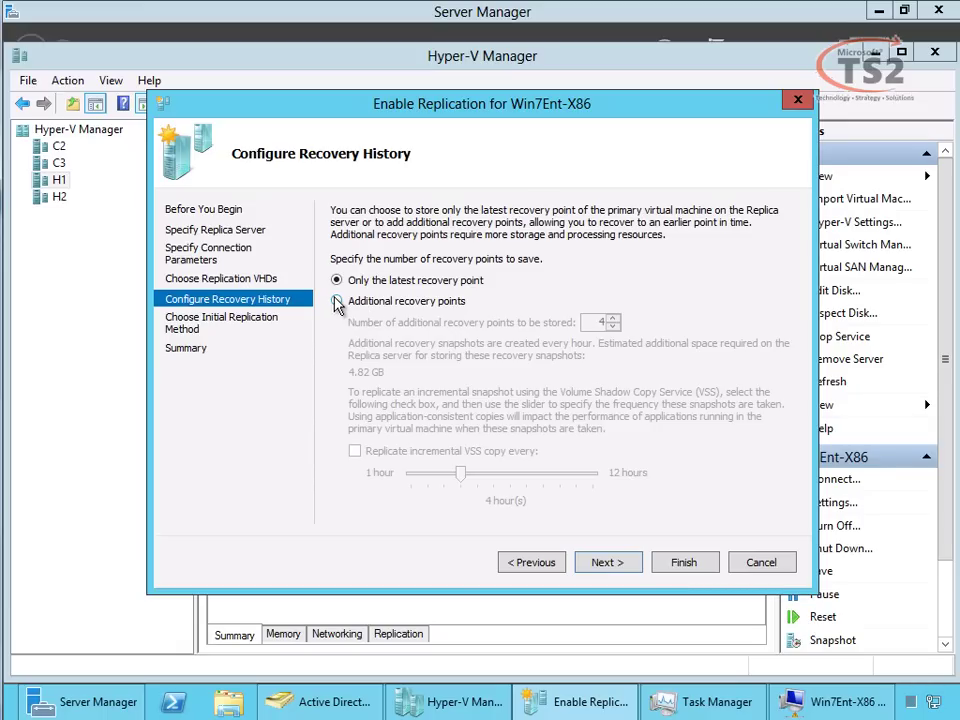
click(338, 303)
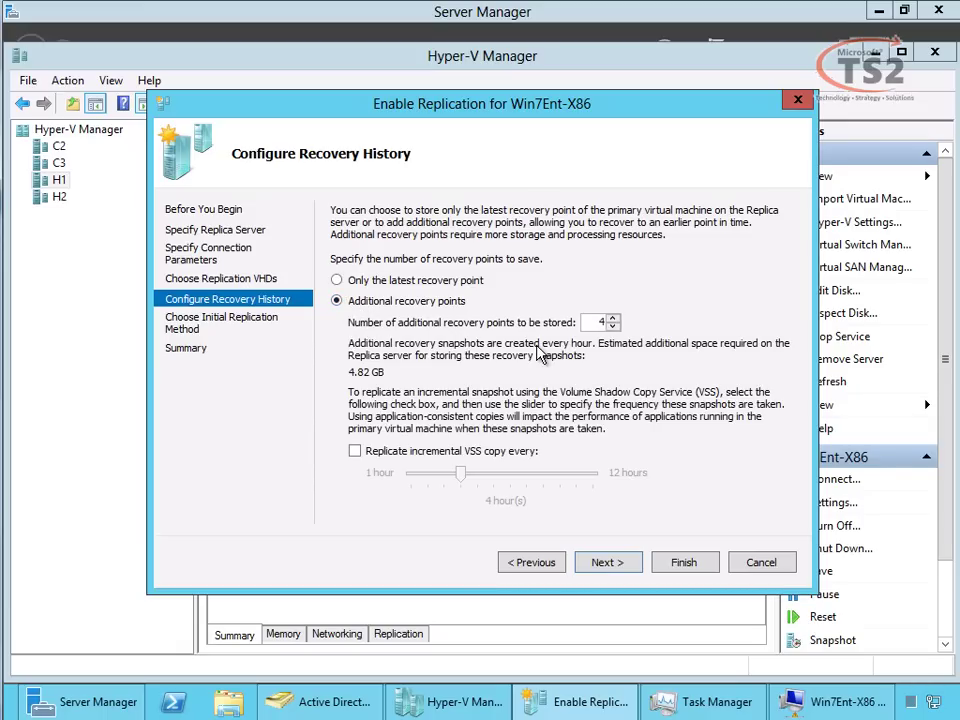
click(613, 318)
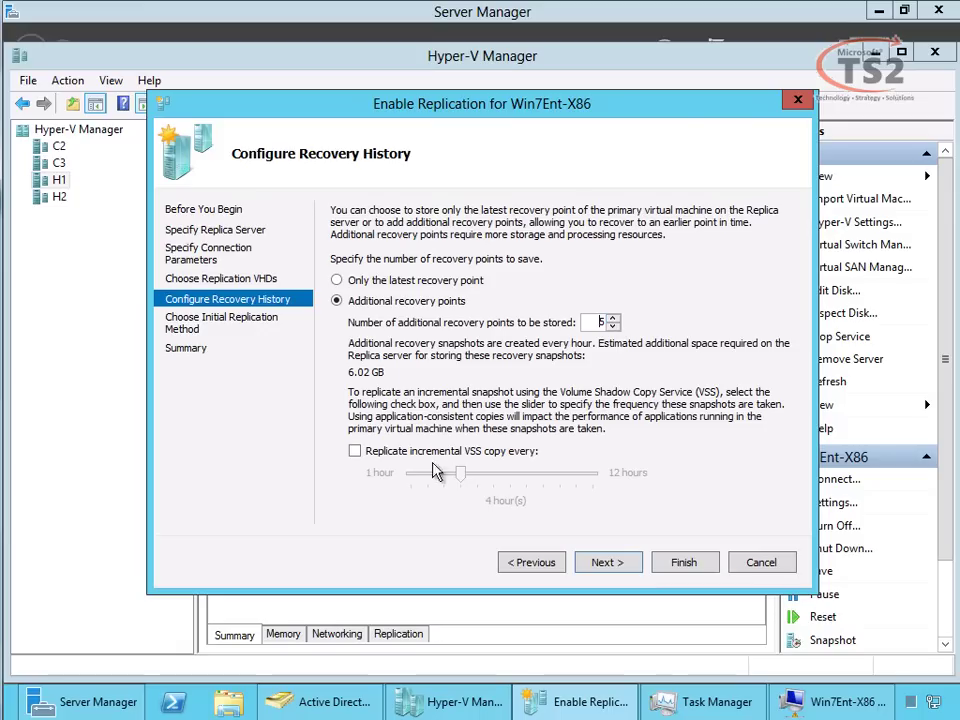
click(355, 452)
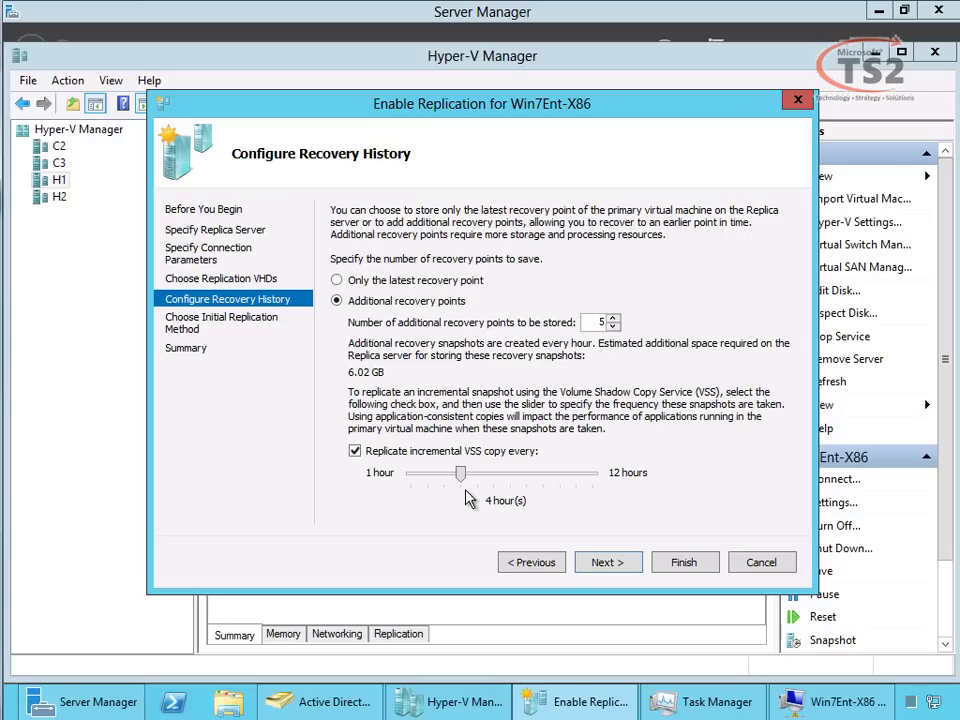
drag(457, 476, 408, 486)
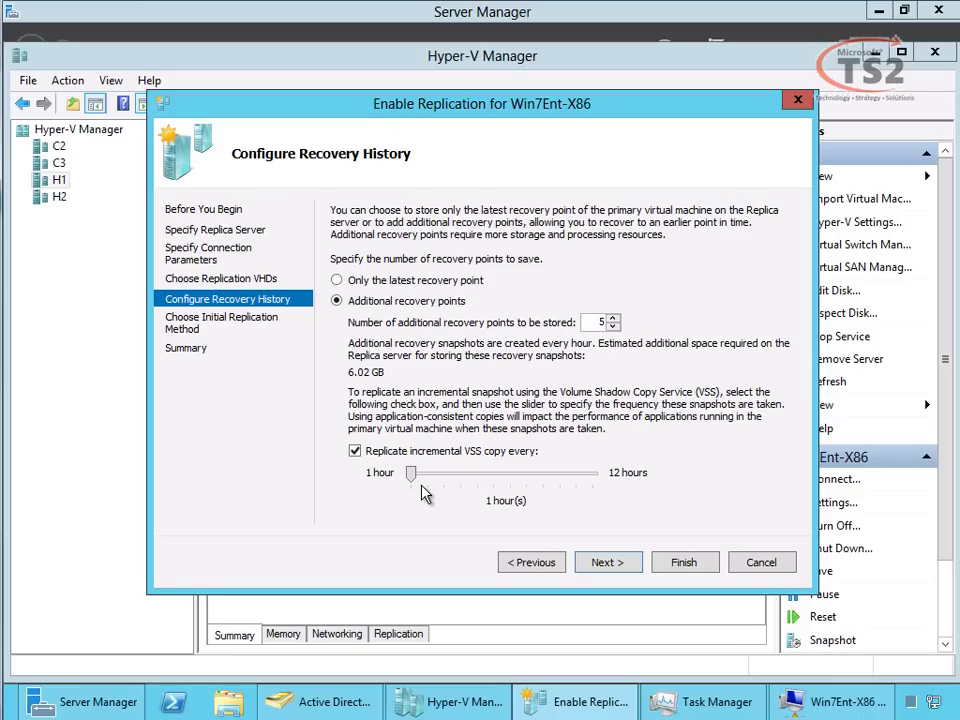
click(606, 562)
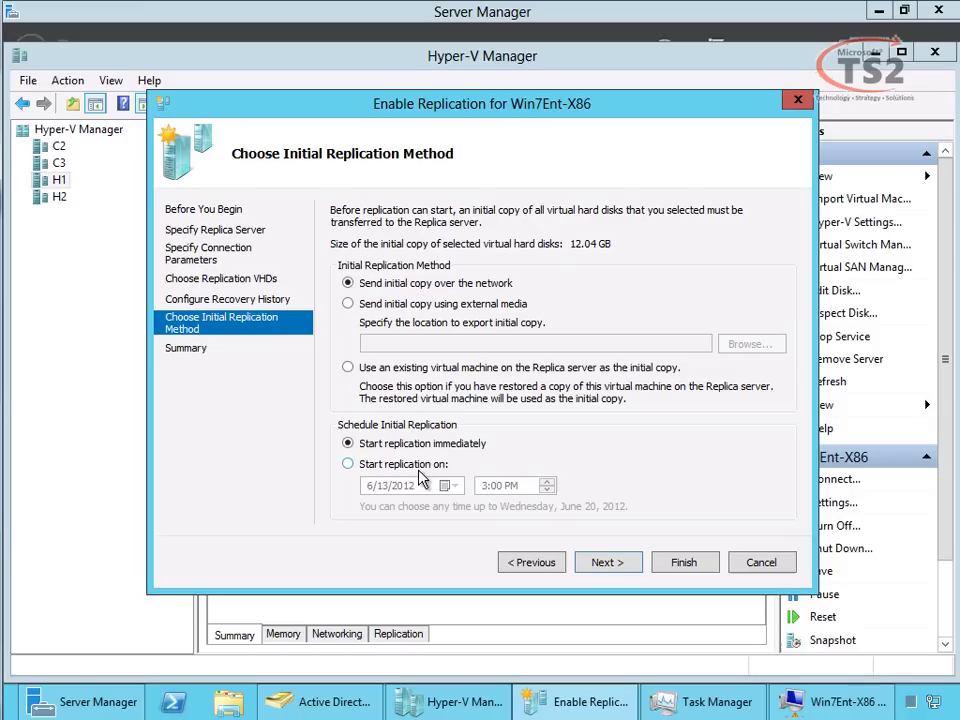
- Accept sending the initial copy over the network immediately, finish enabling replication, and check the virtual machine's status on H1
click(630, 566)
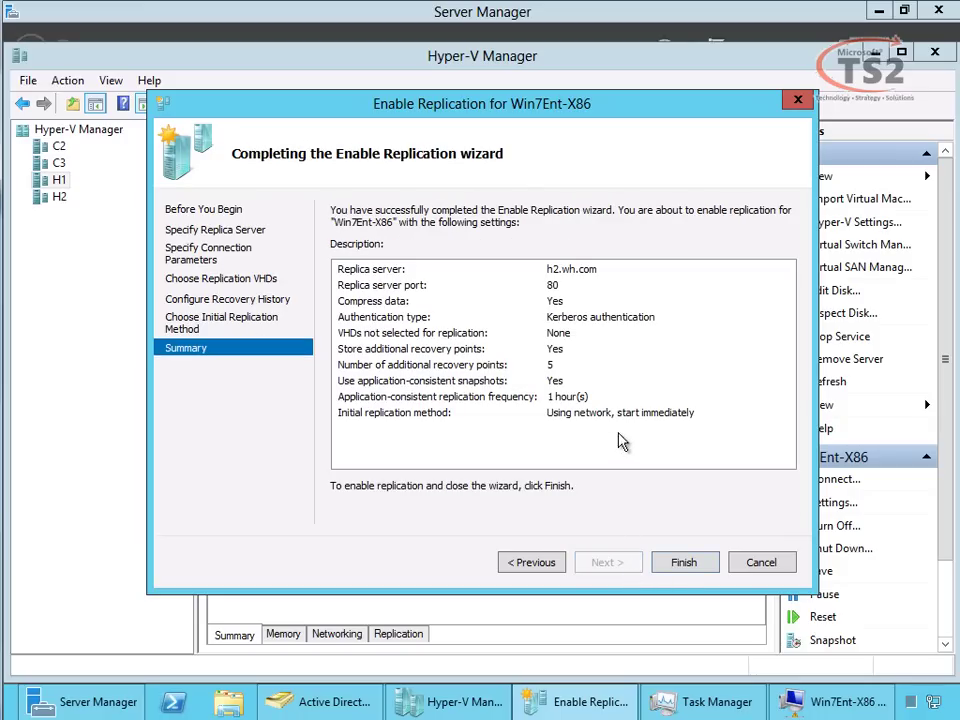
click(680, 562)
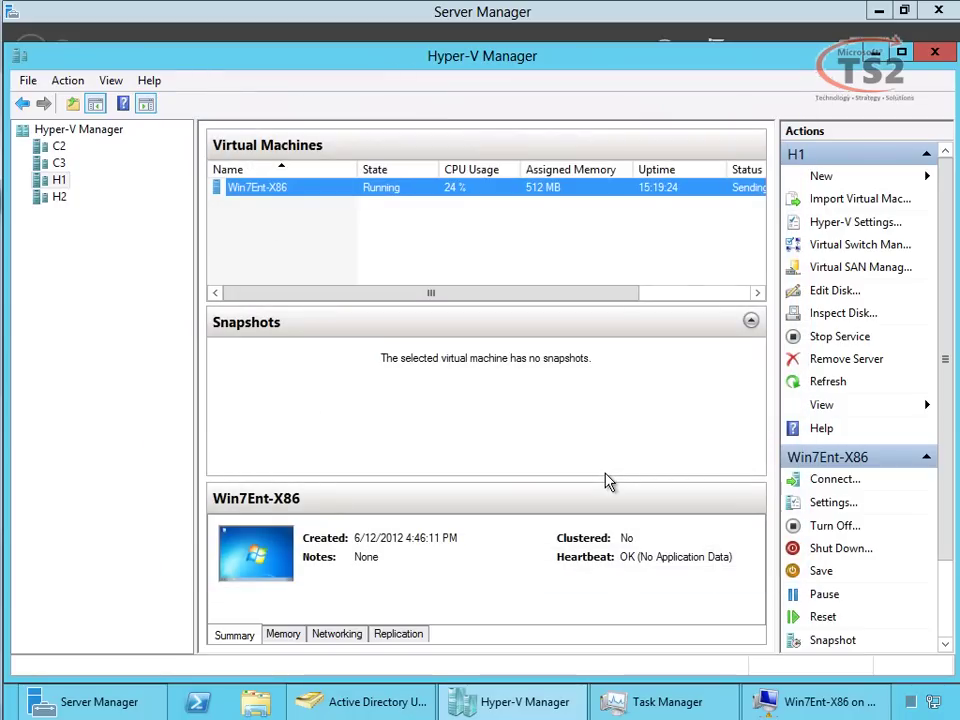
click(722, 296)
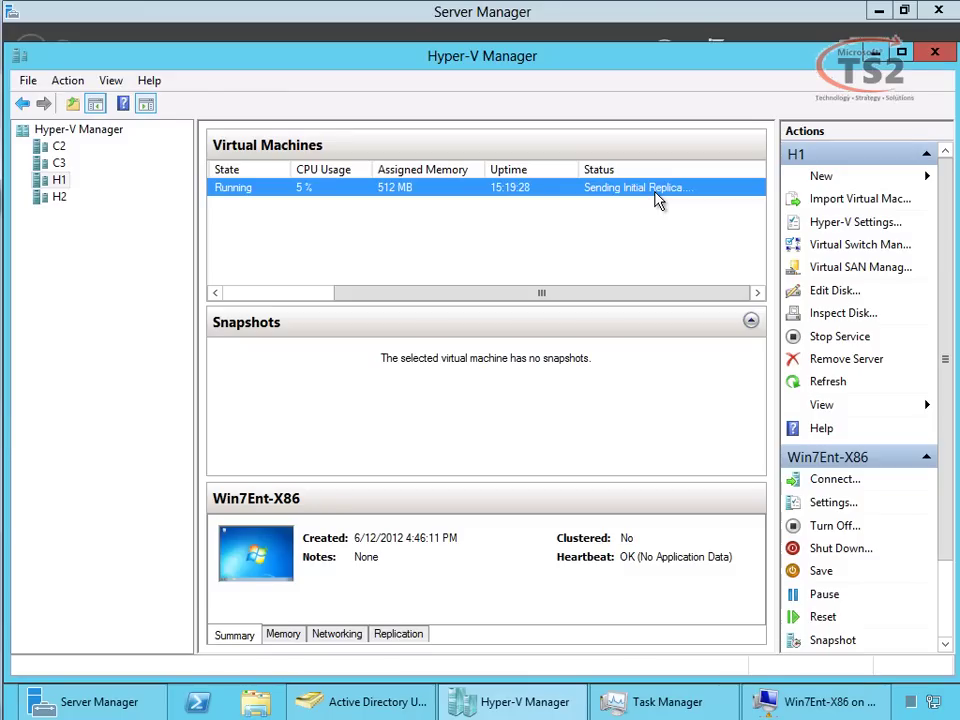
- Examine the replicated Win7Ent-X86 virtual machine on host H2, including its Initial Replica snapshot and current state
click(48, 199)
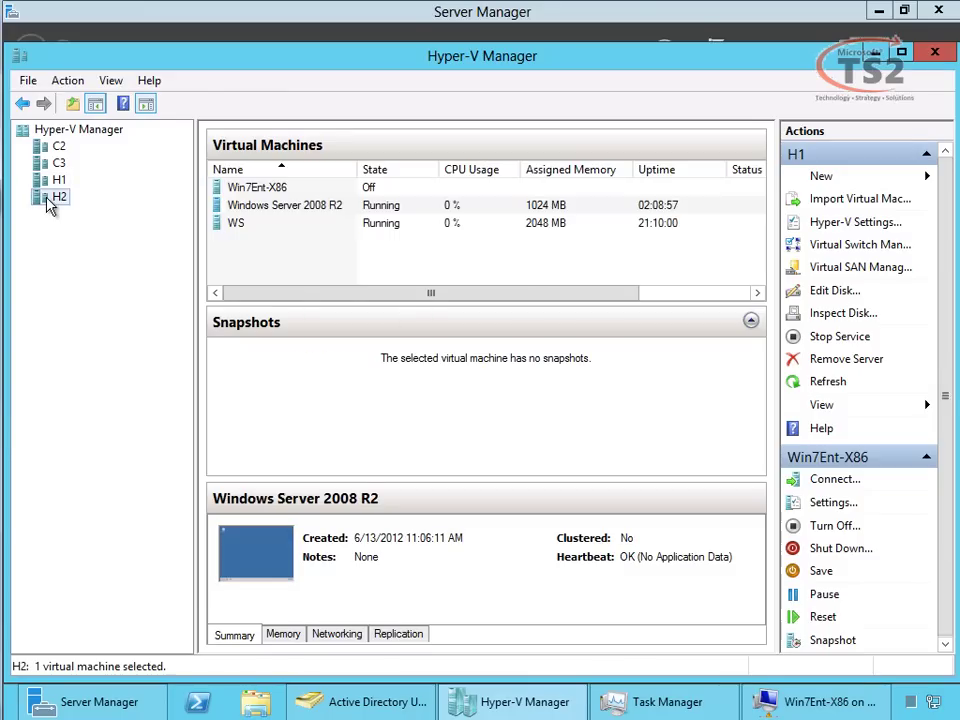
click(257, 190)
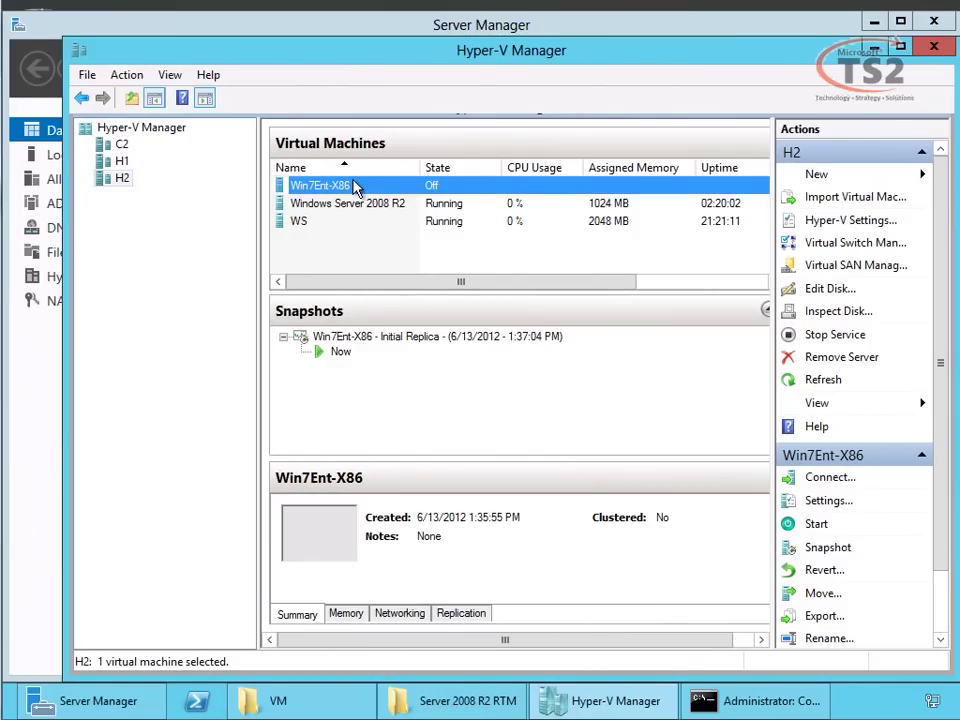
click(403, 341)
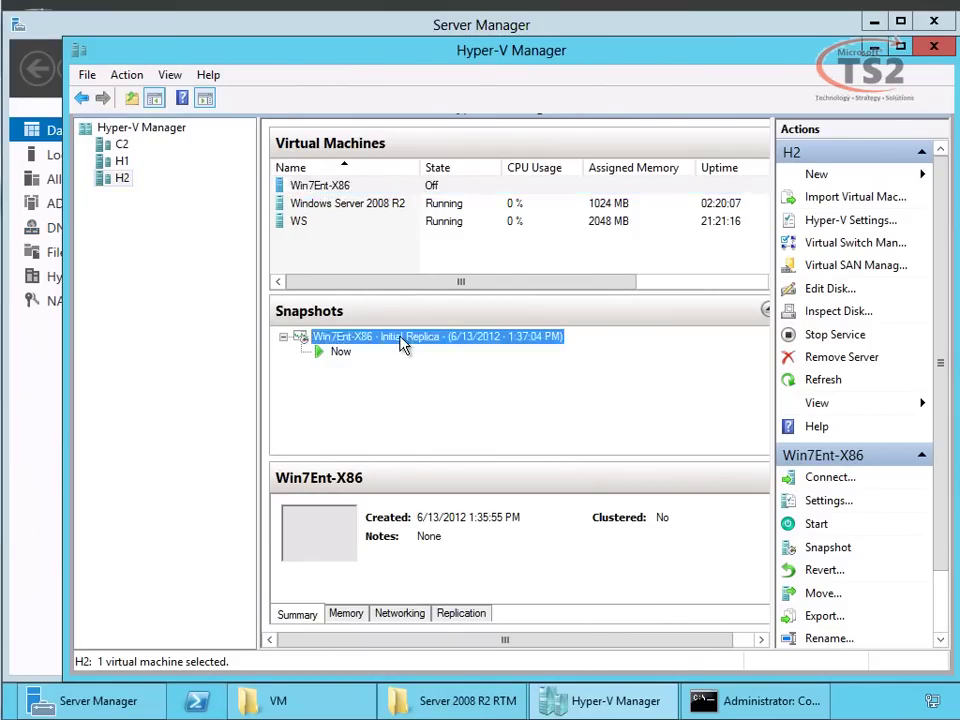
click(340, 354)
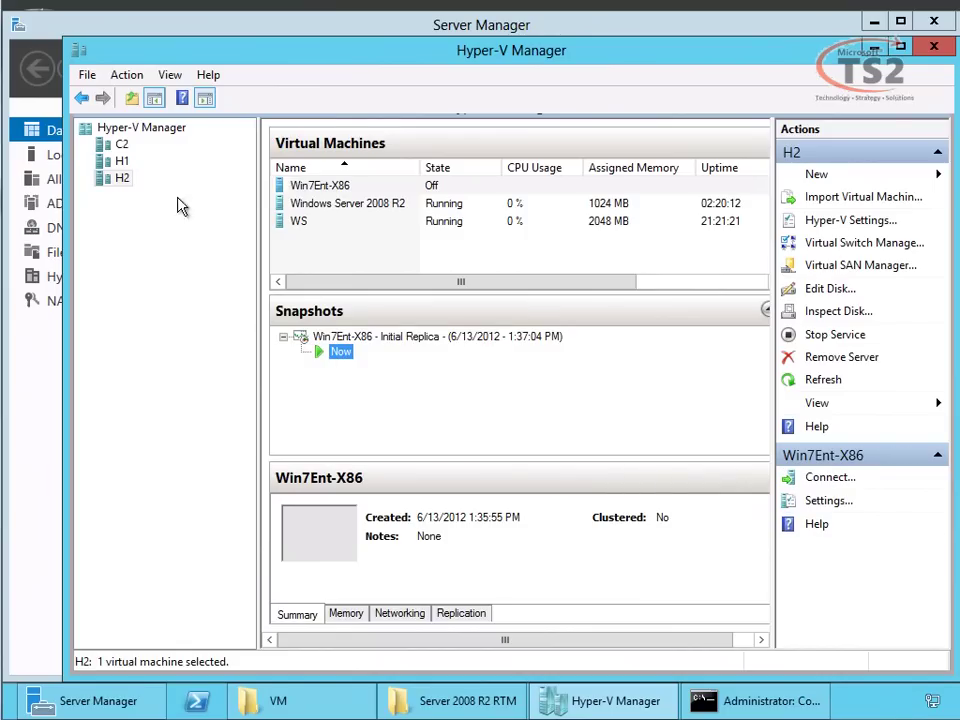
- Connect to the running Win7Ent-X86 virtual machine on host H1
click(121, 161)
right_click(332, 190)
click(385, 200)
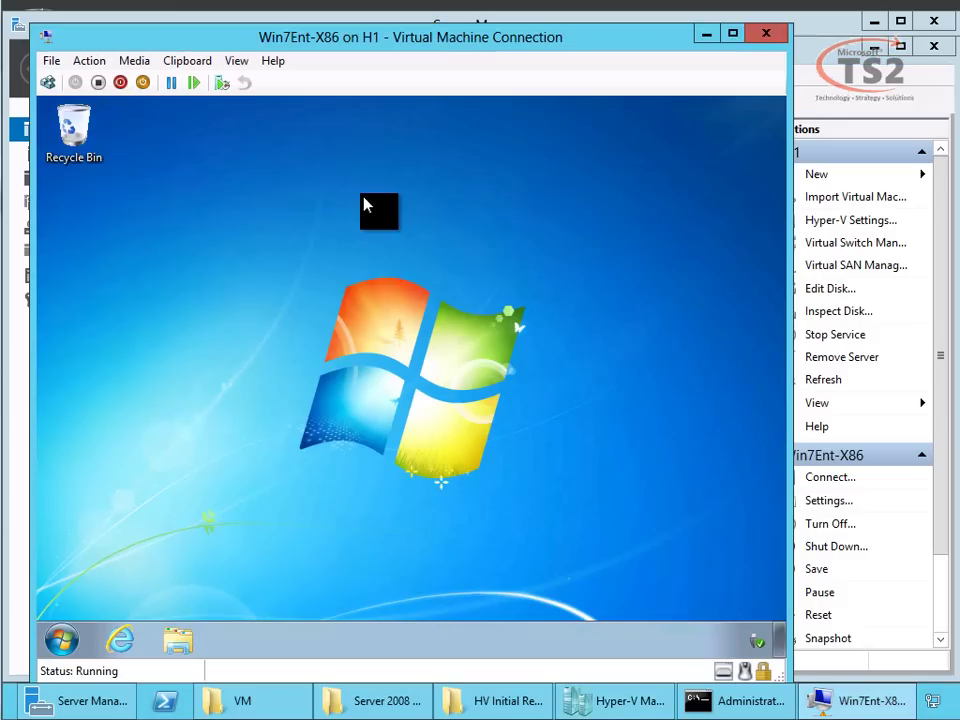
- Change the guest's desktop background to the first United States picture, US-wp1, save it, and close the personalization window
right_click(252, 365)
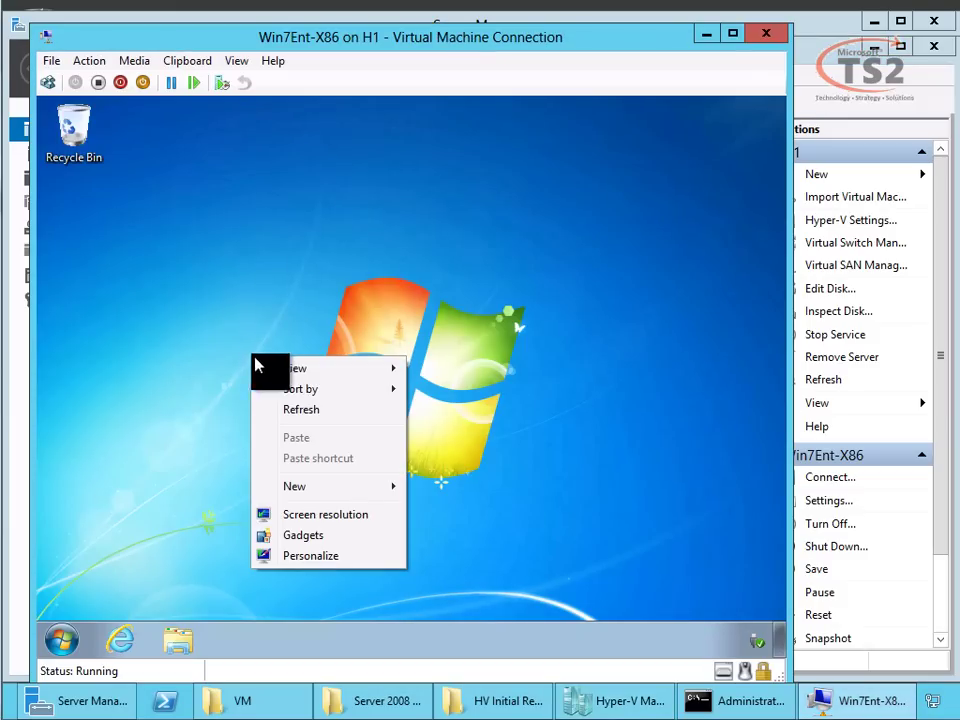
click(345, 558)
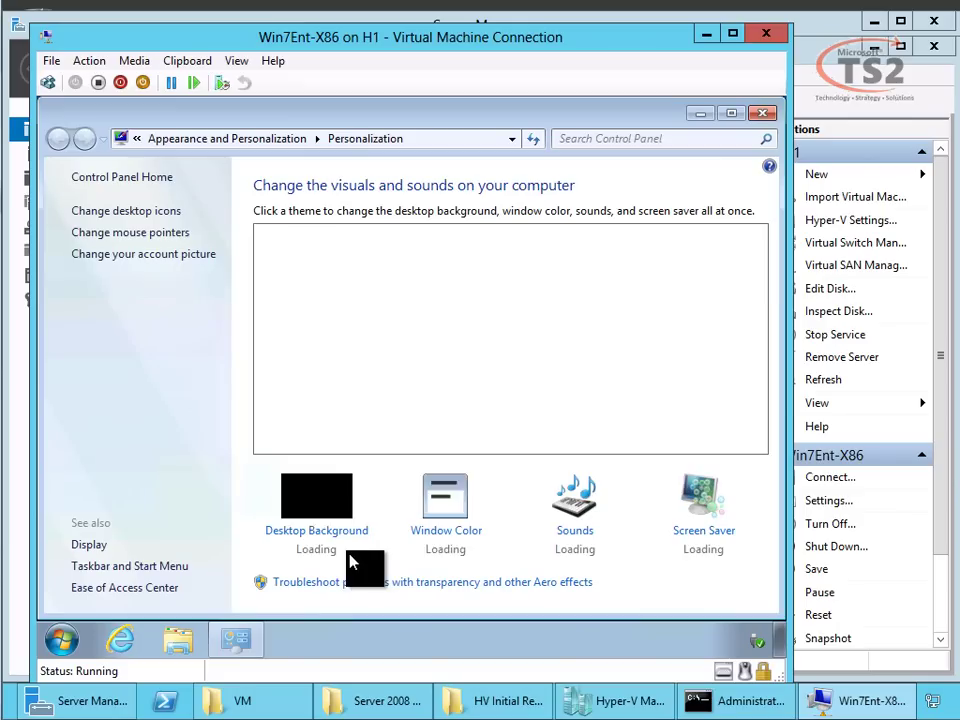
click(343, 540)
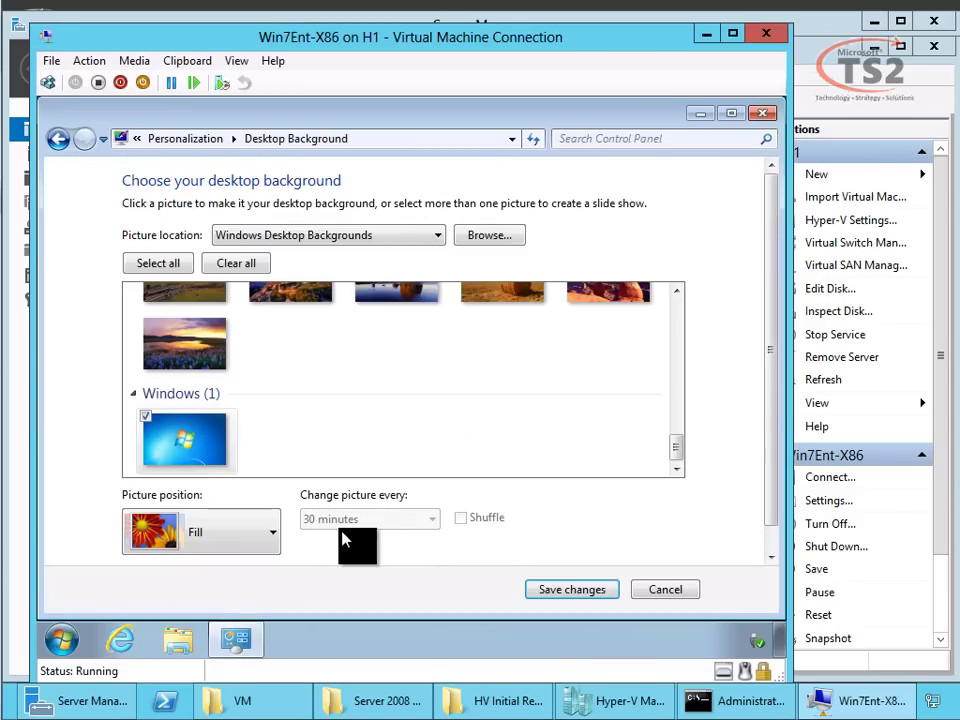
drag(681, 448, 683, 428)
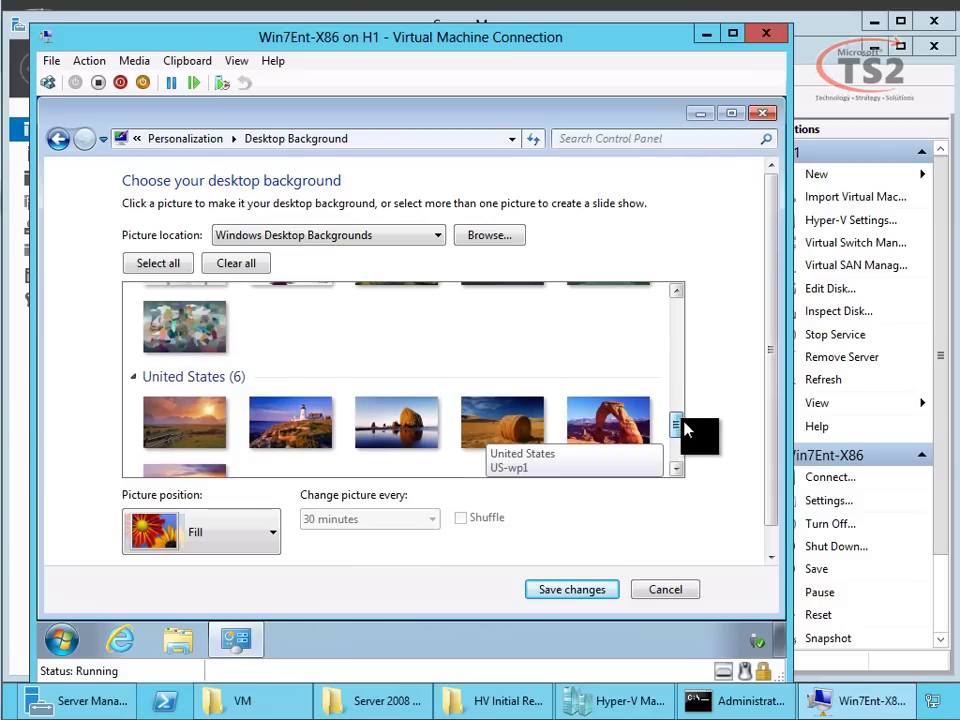
click(193, 429)
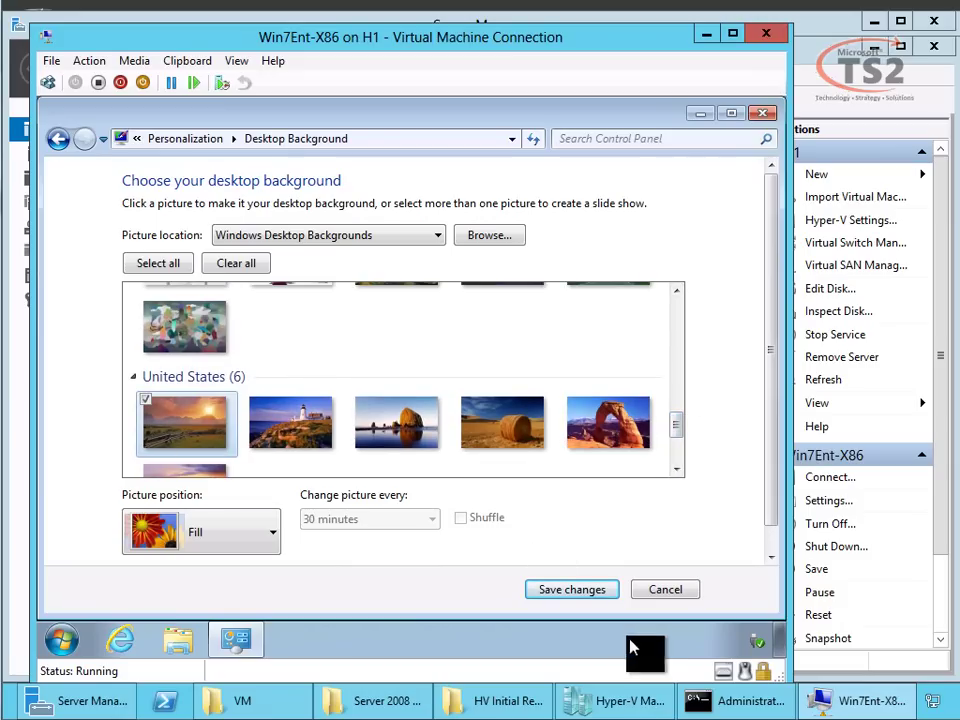
click(597, 589)
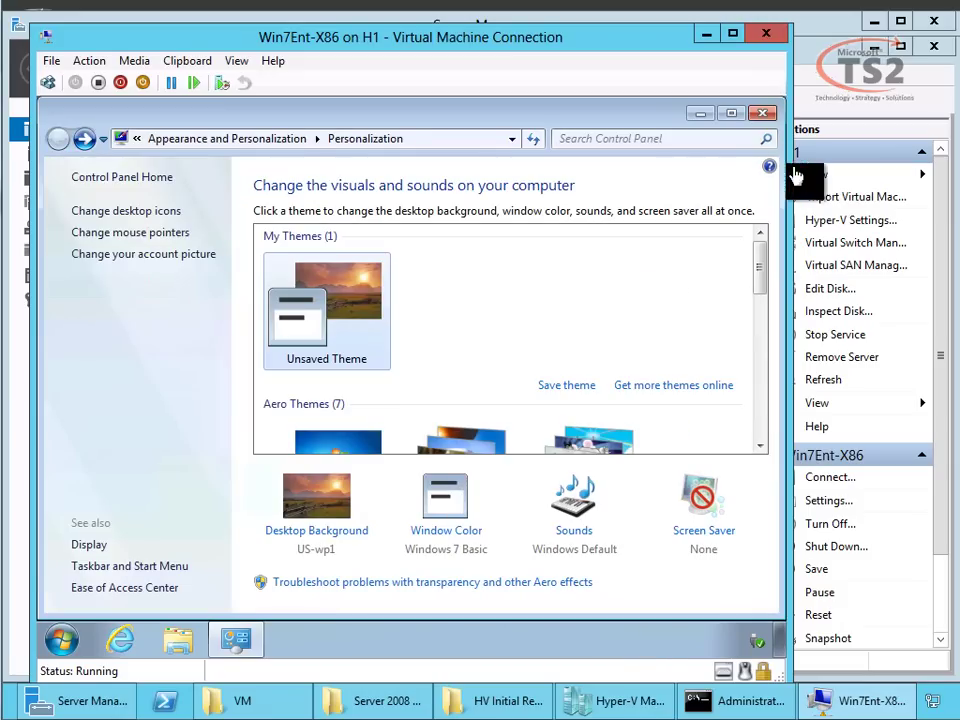
click(762, 112)
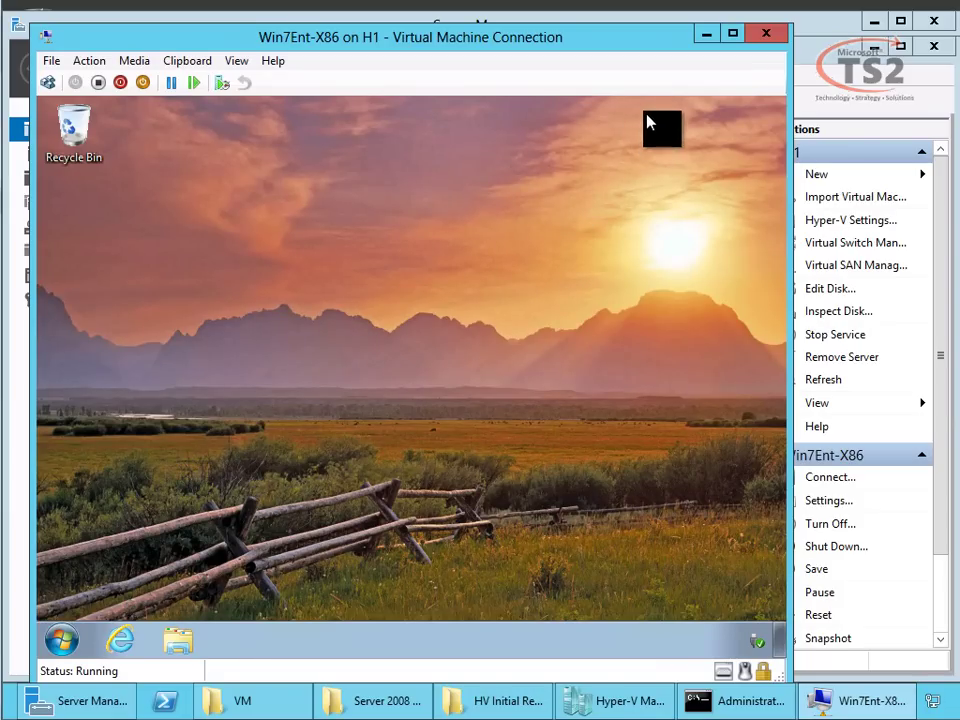
- Open the Test Replication text document stored on the guest's D-Drive (D:)
click(178, 640)
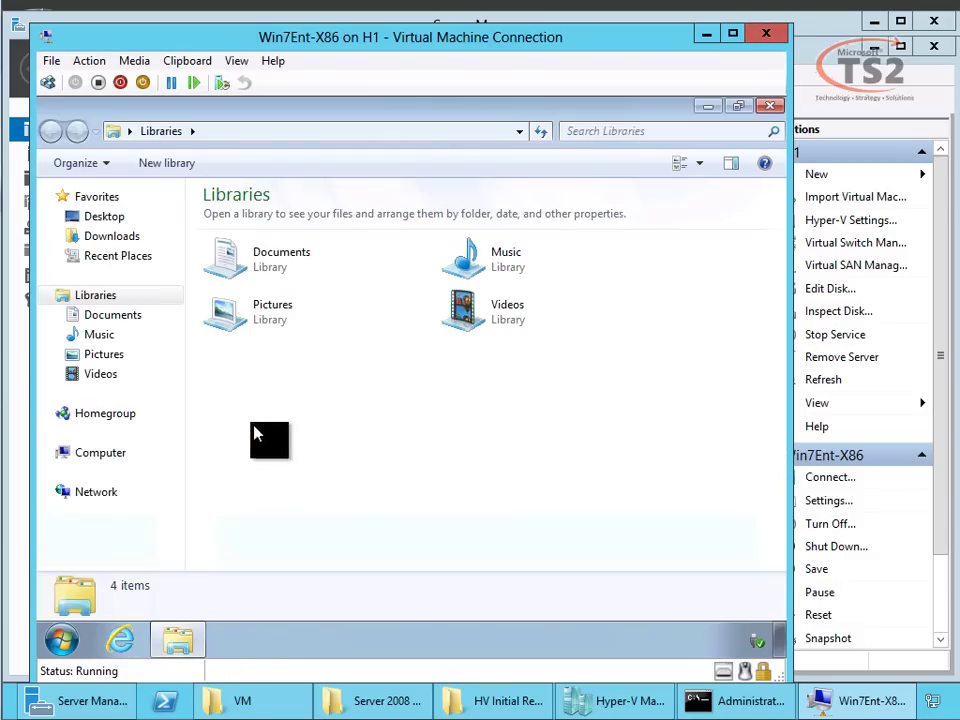
click(100, 452)
double_click(553, 257)
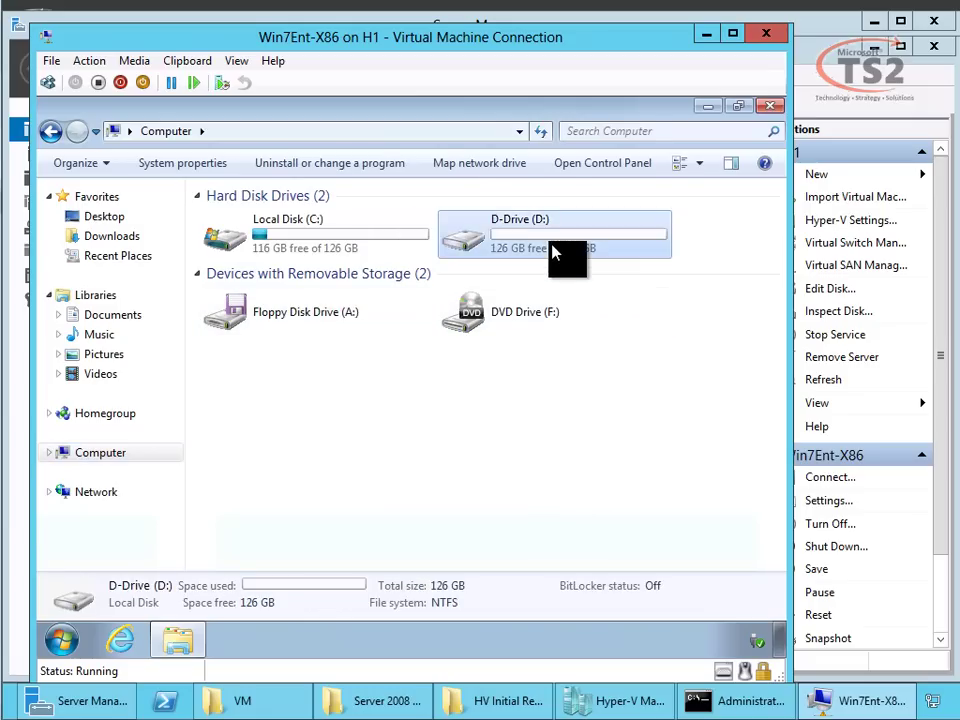
double_click(258, 219)
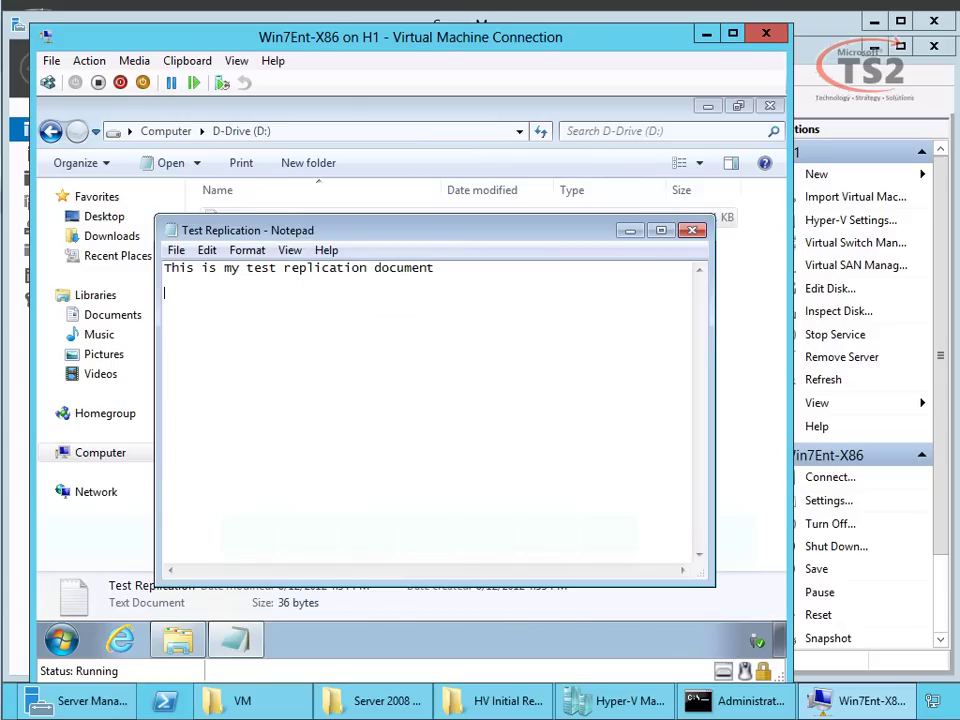
- Add the line "This is right now. Did this show up?" to the Test Replication document, then save and close it
key(Return)
key(Return)
text(This is right now.  Did this show up?)
click(176, 250)
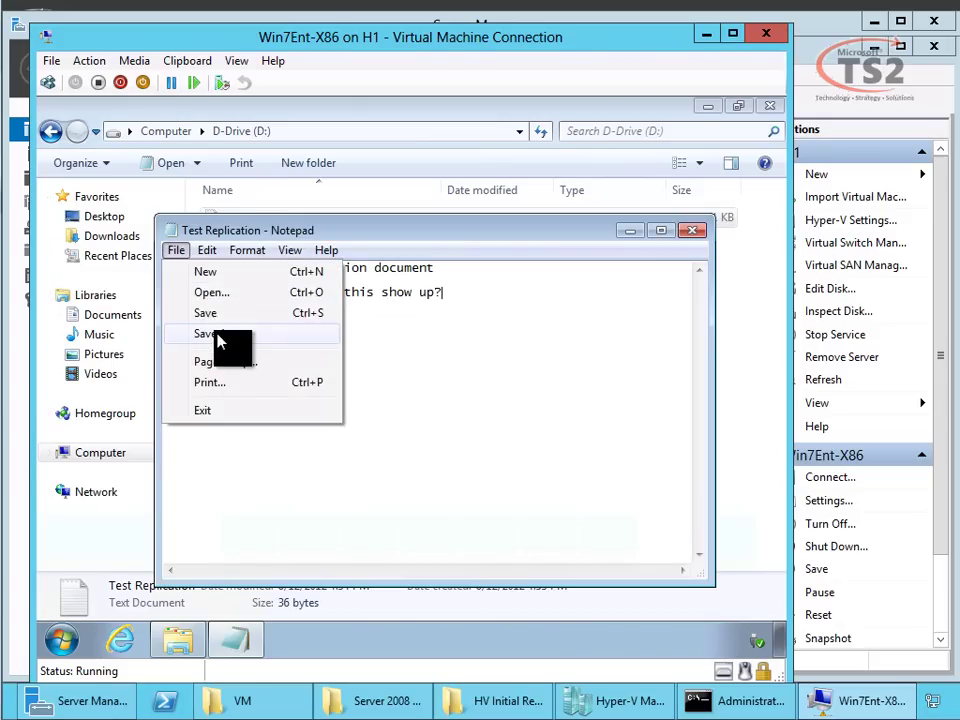
click(213, 316)
click(690, 231)
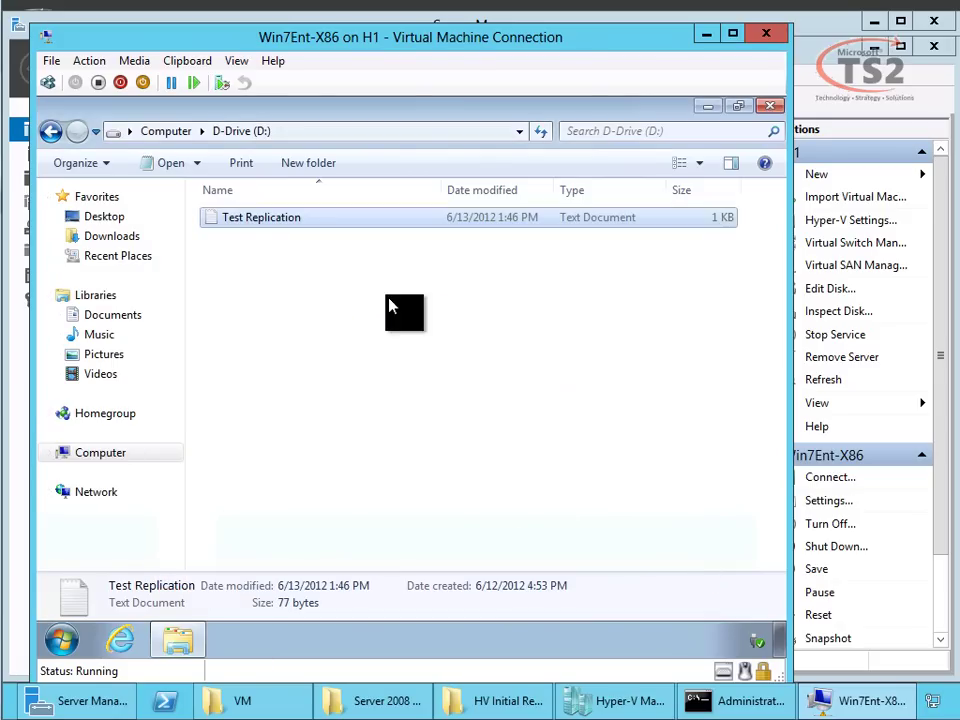
- Close the guest's file browser and minimize the Win7Ent-X86 connection window
click(164, 132)
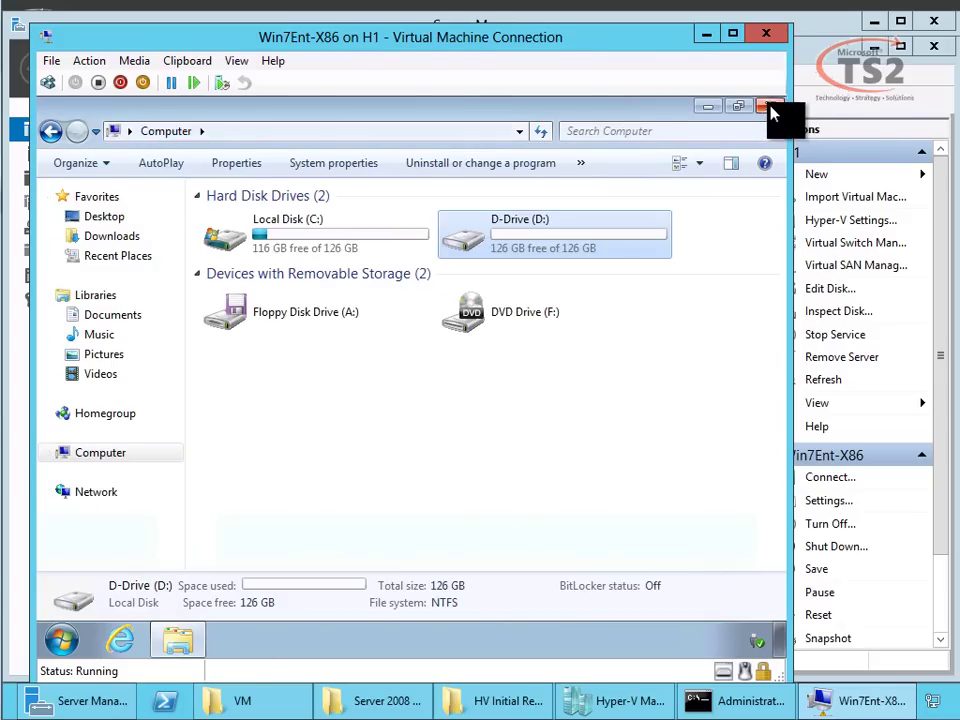
click(769, 106)
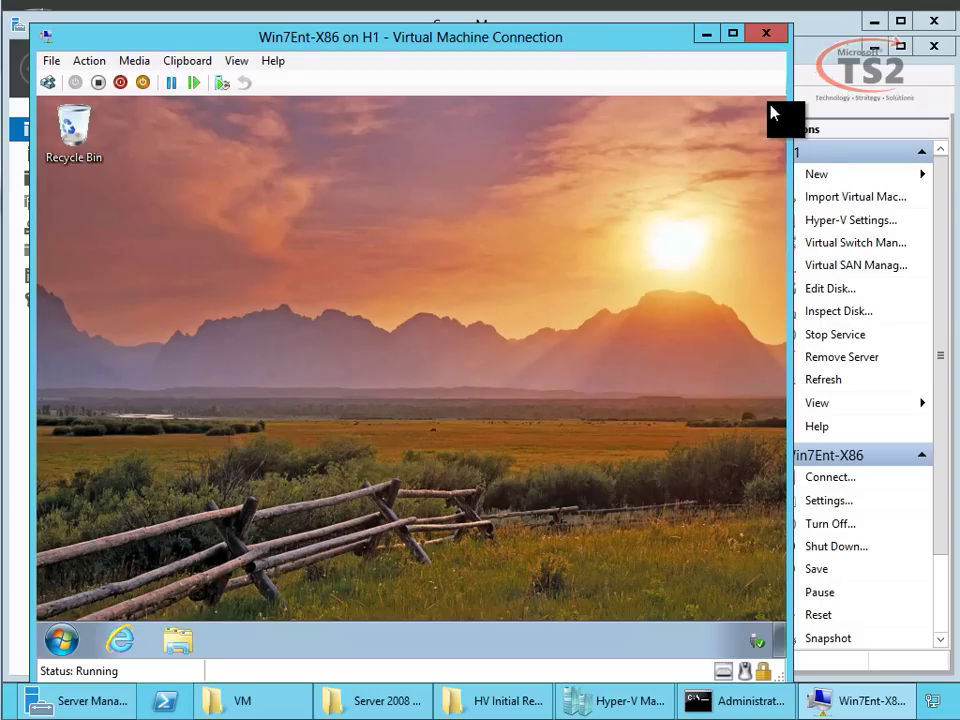
click(764, 36)
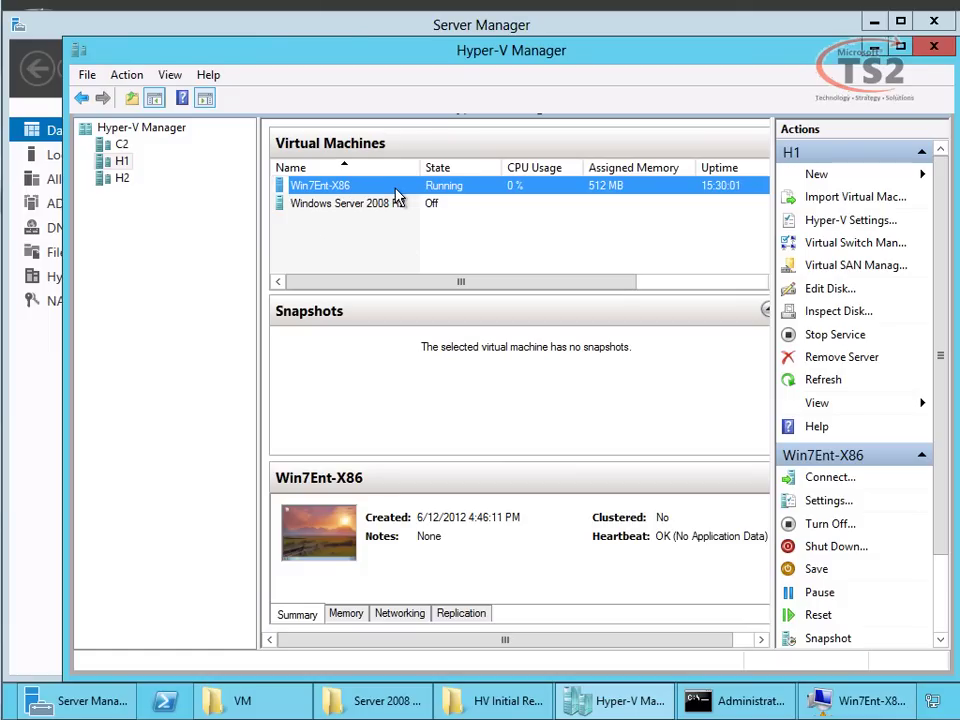
- View the replication health of the Win7Ent-X86 replica virtual machine on host H2
click(122, 180)
key(Tab)
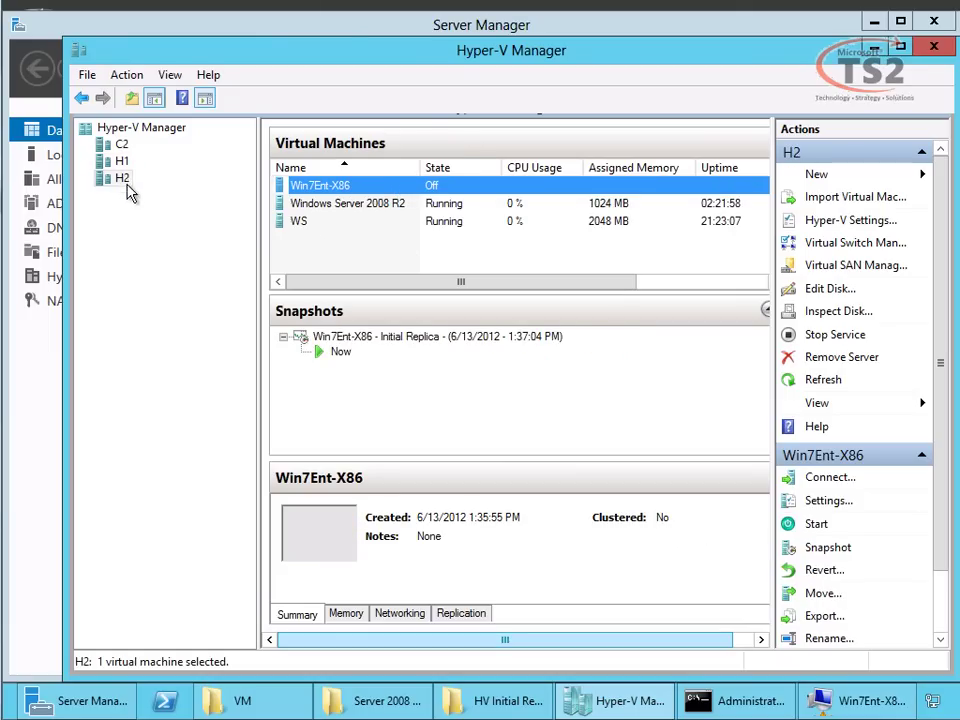
key(shift+F10)
click(218, 285)
click(300, 190)
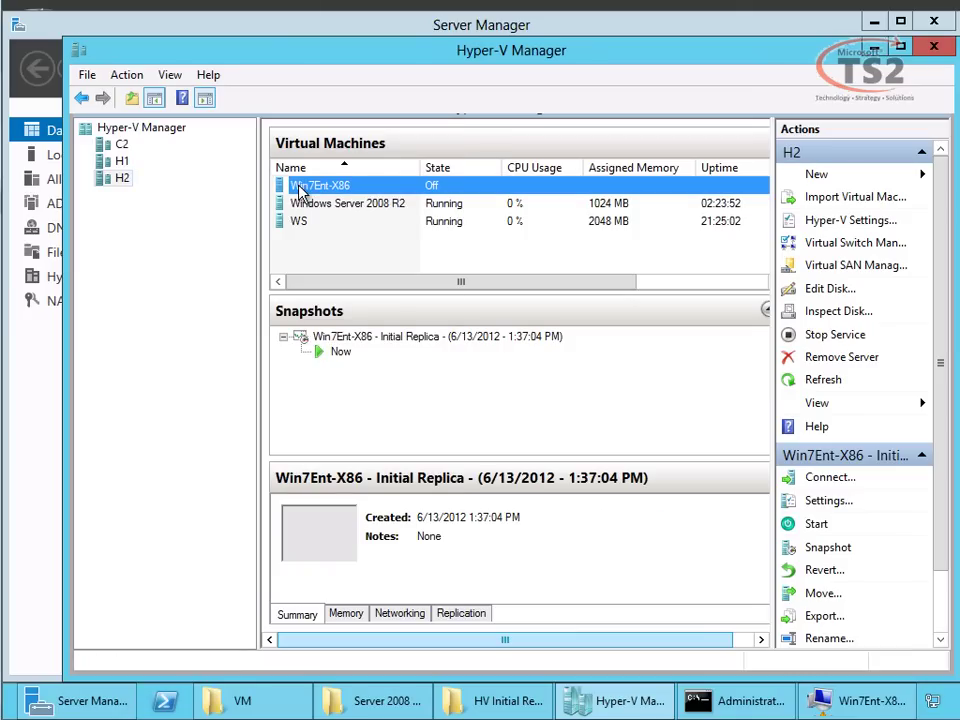
right_click(300, 190)
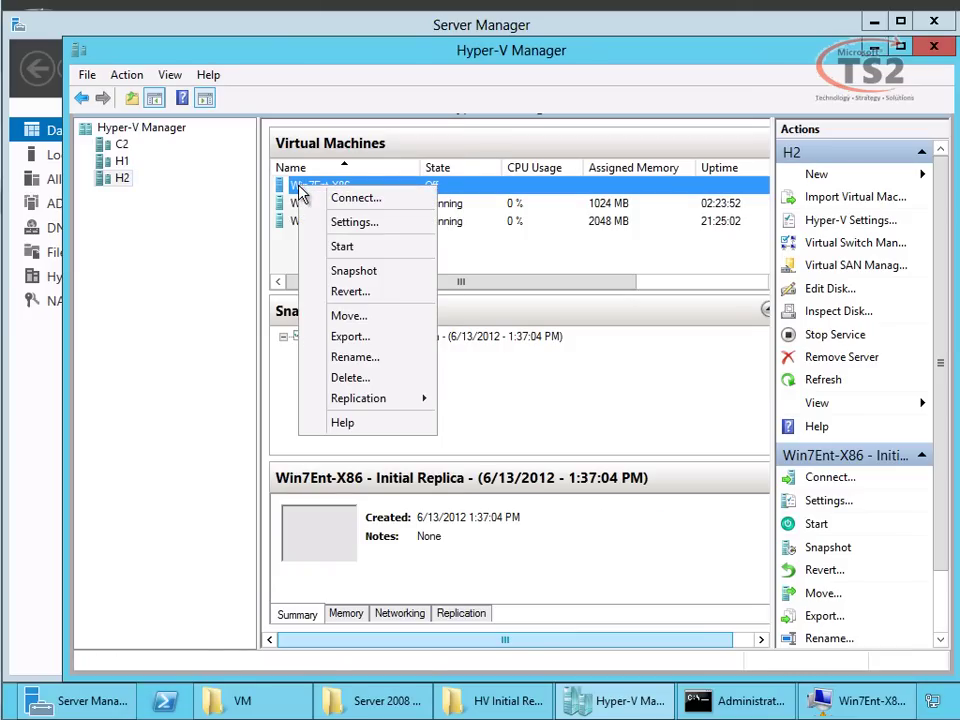
click(325, 195)
right_click(324, 193)
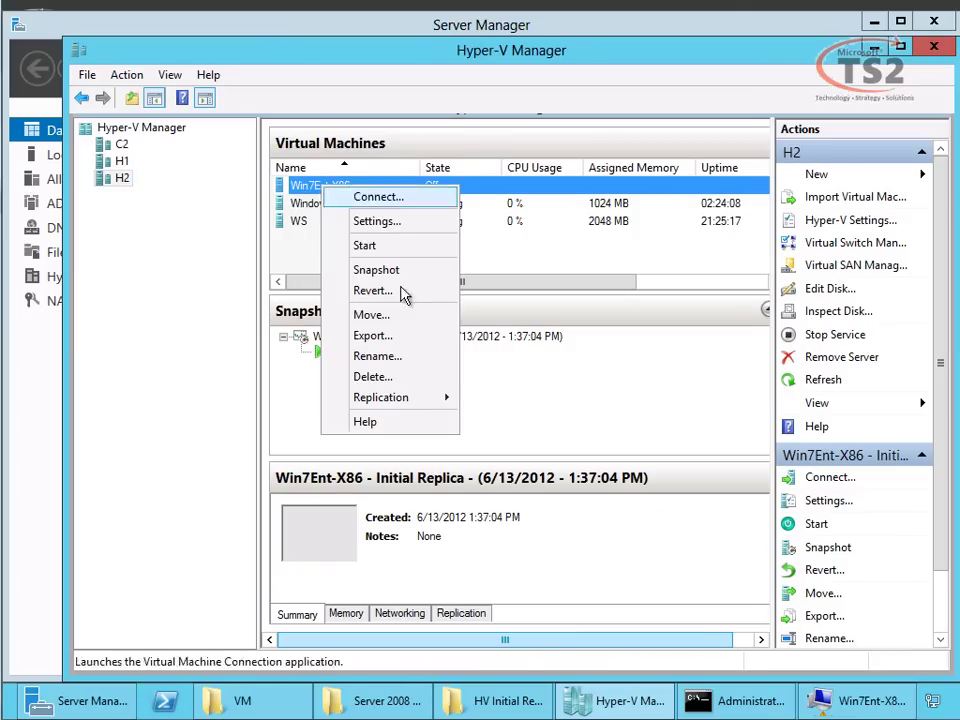
mouse_move(436, 406)
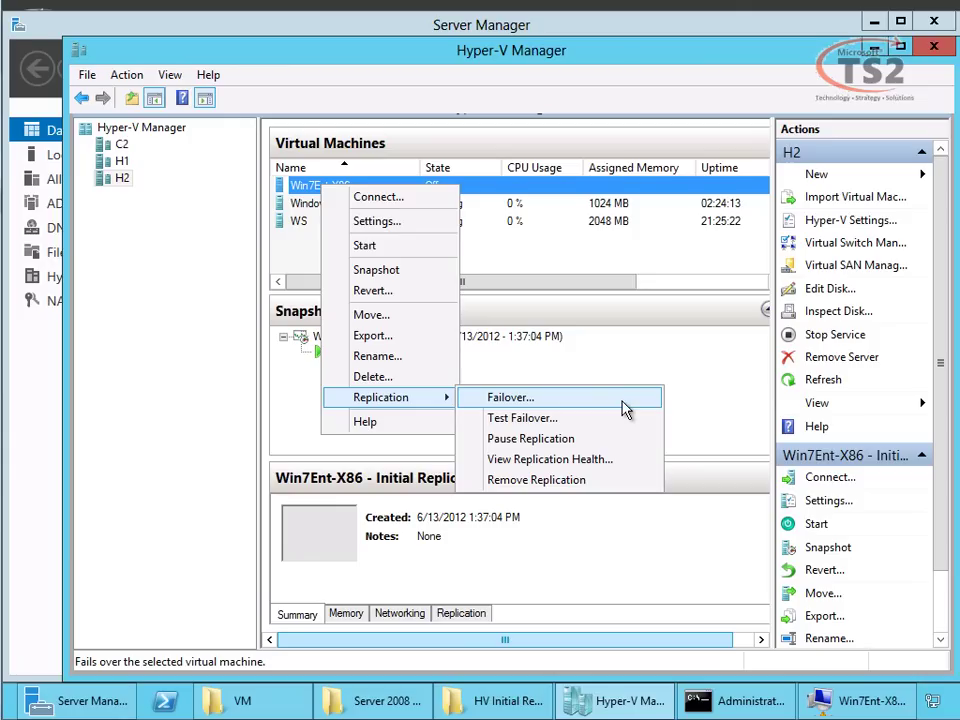
click(607, 470)
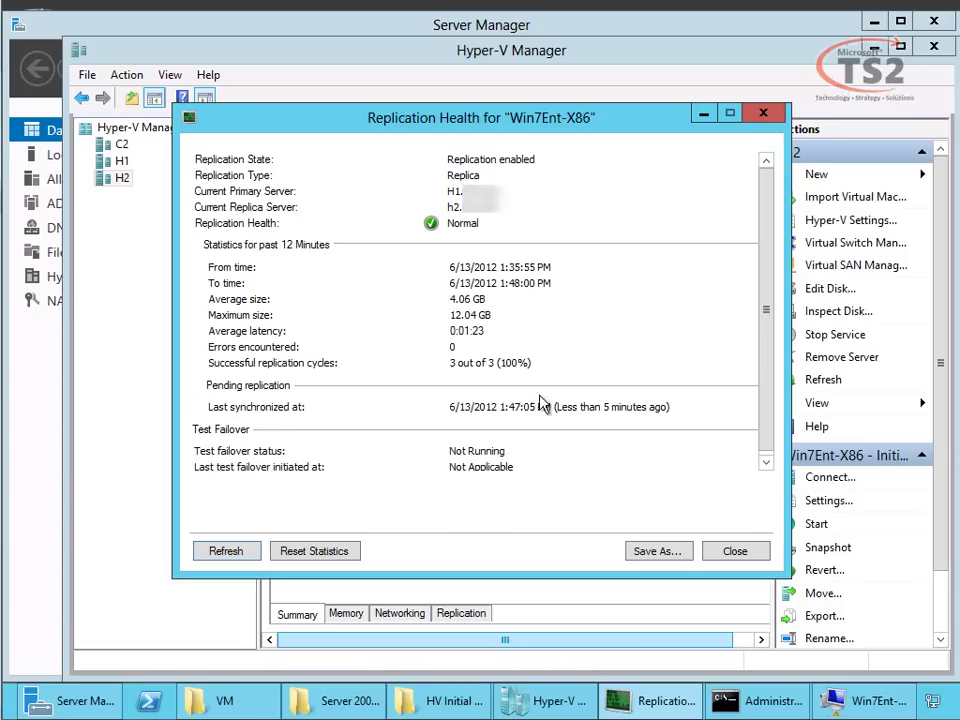
- Run a test failover of the Win7Ent-X86 replica on H2 using the latest recovery point (6/13/2012 1:47:05 PM)
key(Escape)
right_click(320, 192)
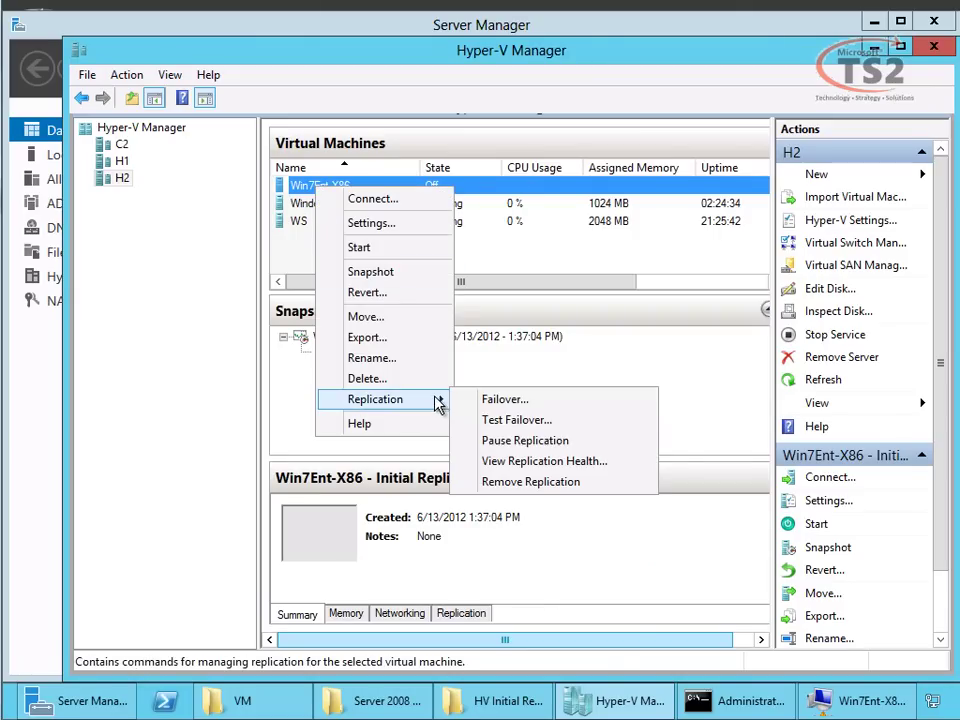
click(556, 428)
drag(425, 255, 510, 408)
click(759, 499)
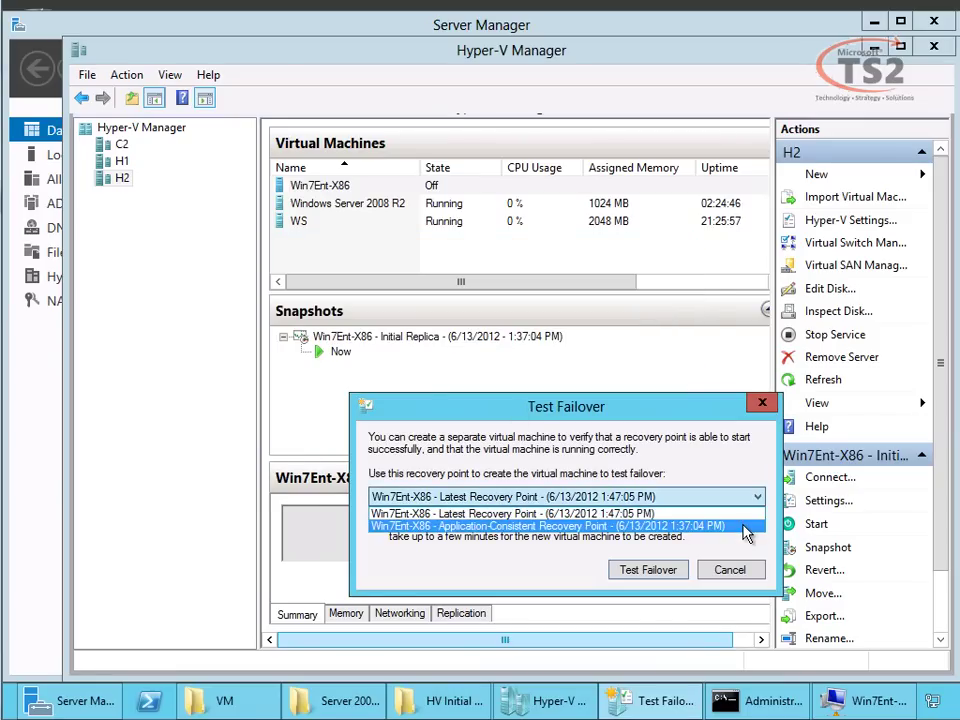
click(655, 516)
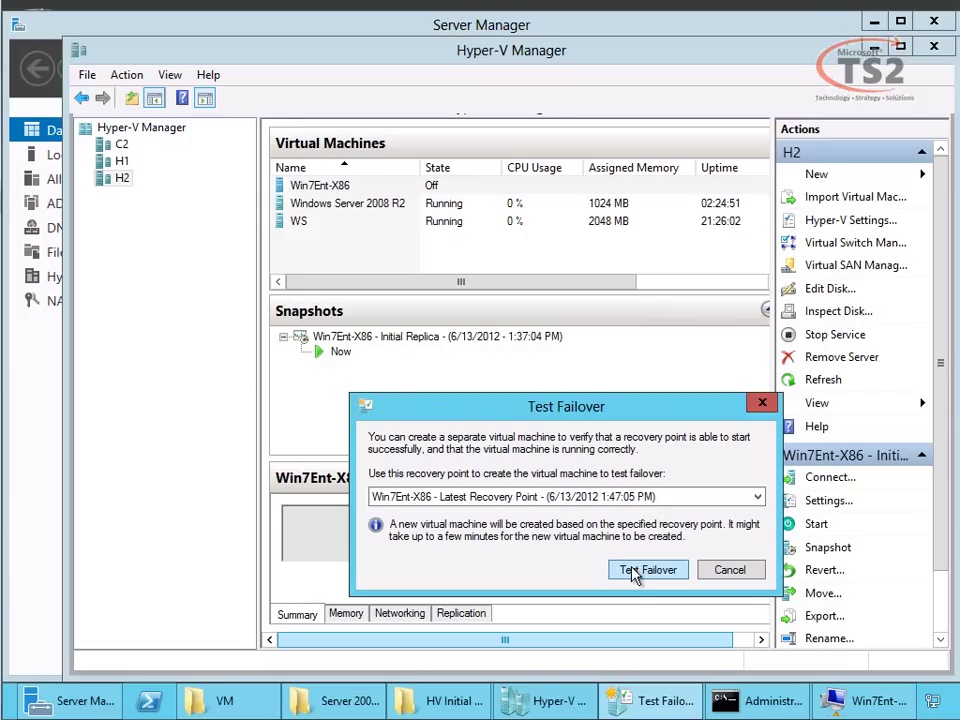
click(633, 572)
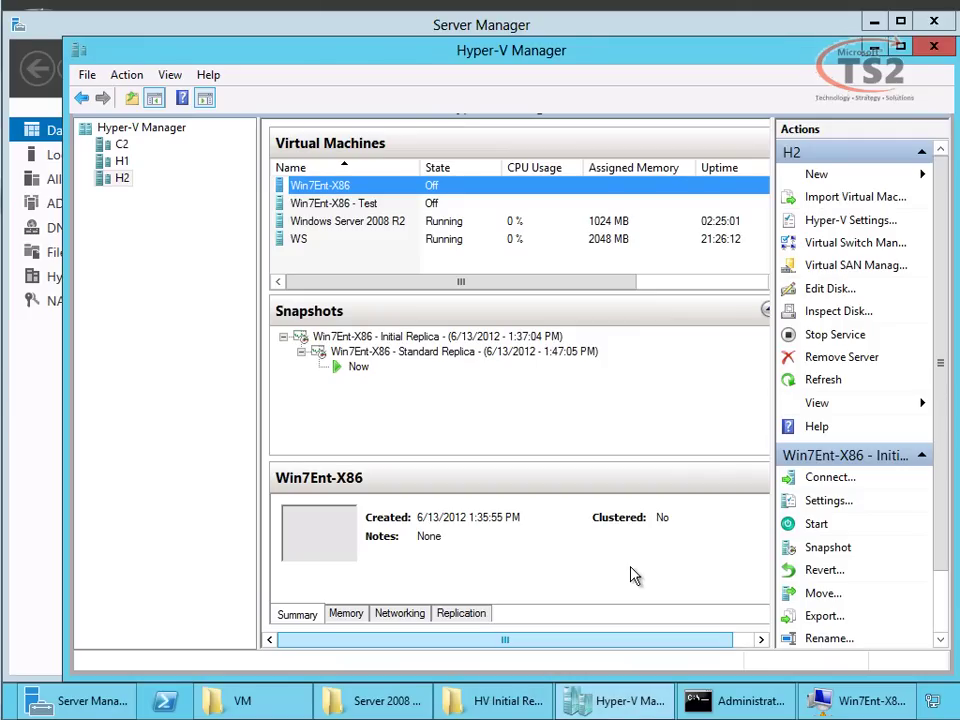
- Review the network adapter settings of the Win7Ent-X86 - Test virtual machine on H2 without changing them
click(370, 206)
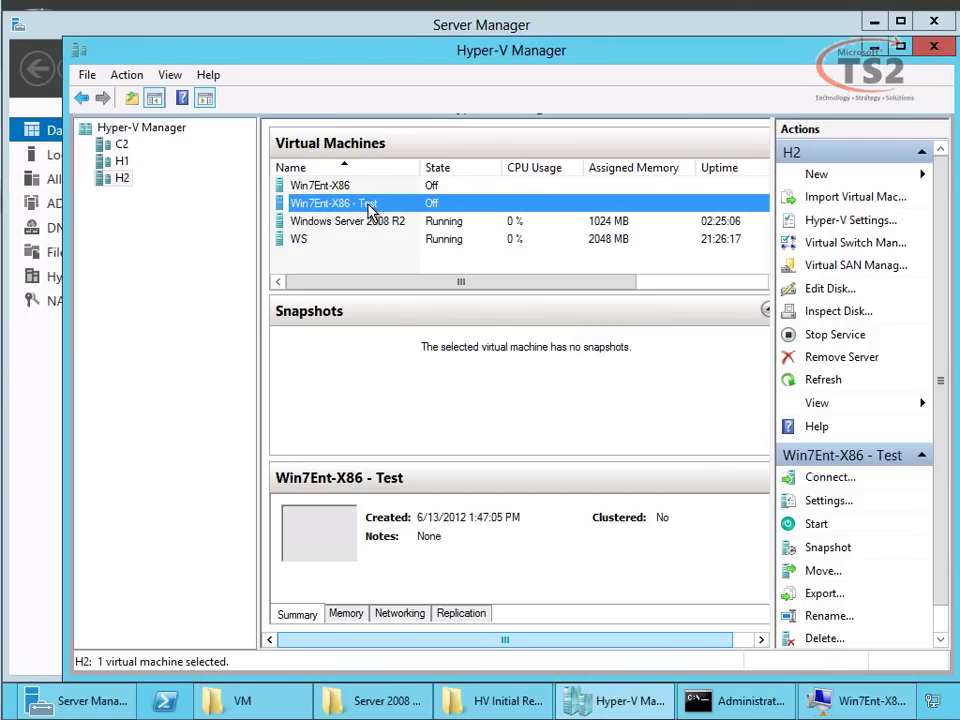
right_click(370, 210)
click(432, 242)
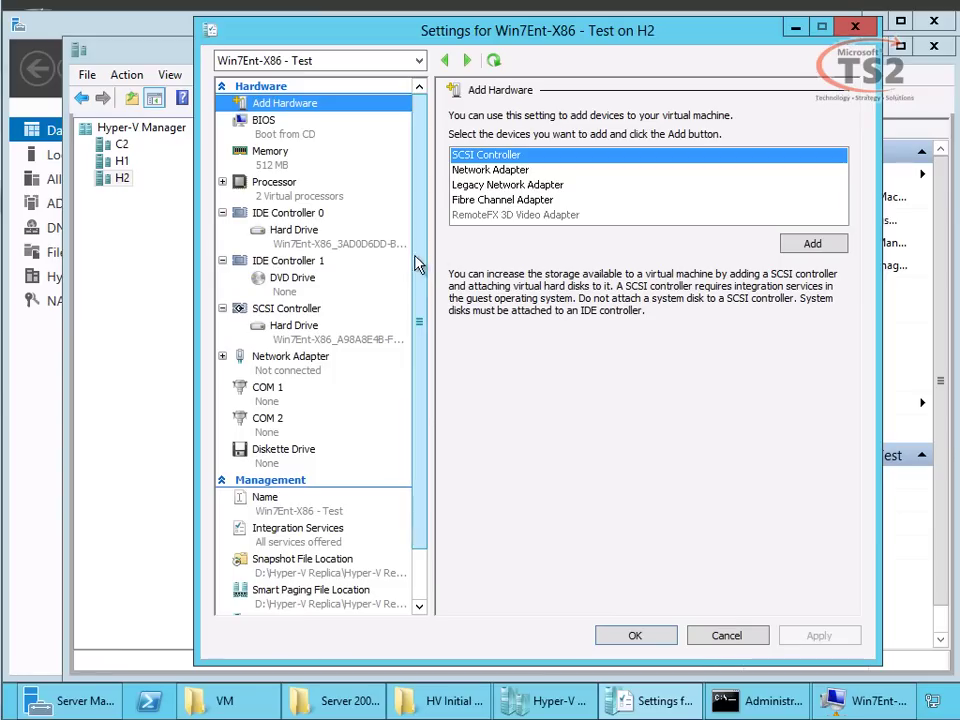
click(315, 373)
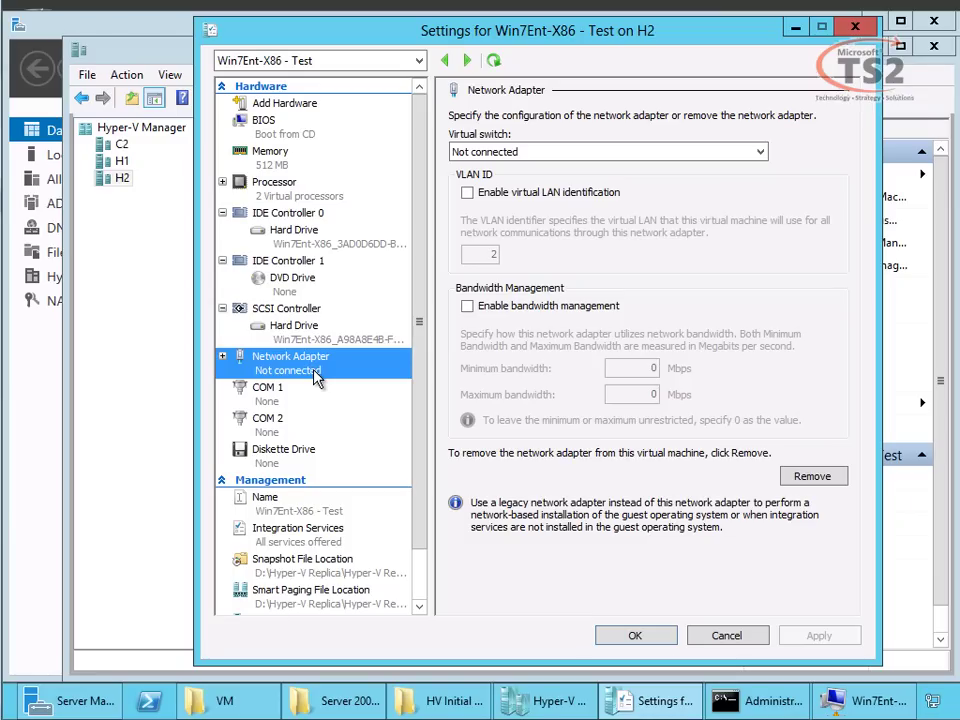
click(726, 635)
- Start the Win7Ent-X86 - Test virtual machine on H2 and boot its guest with Start Windows Normally
right_click(368, 205)
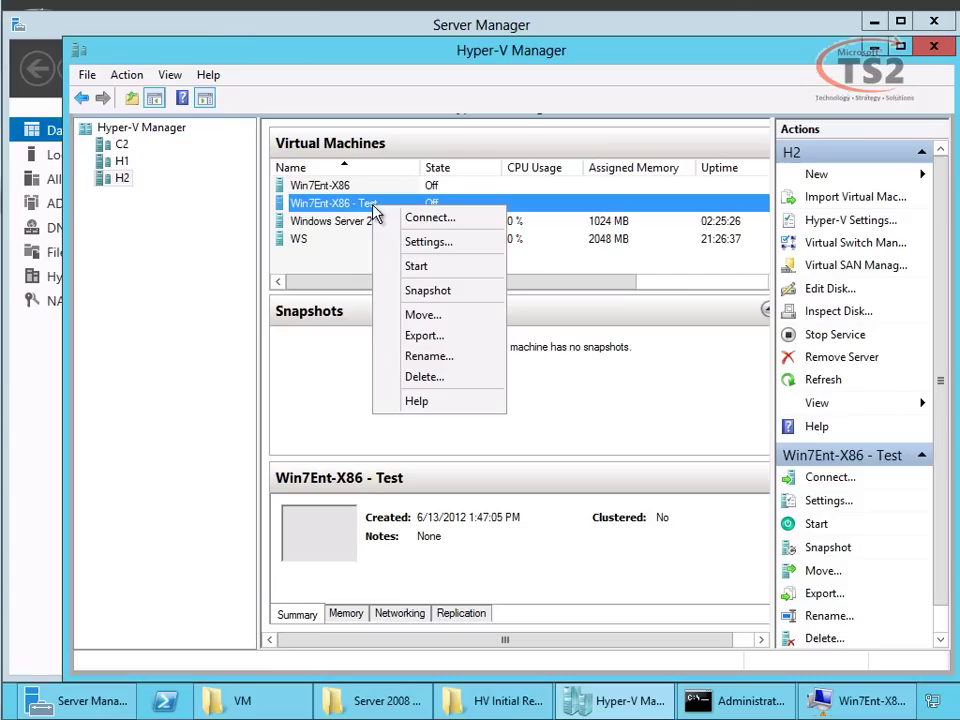
click(416, 266)
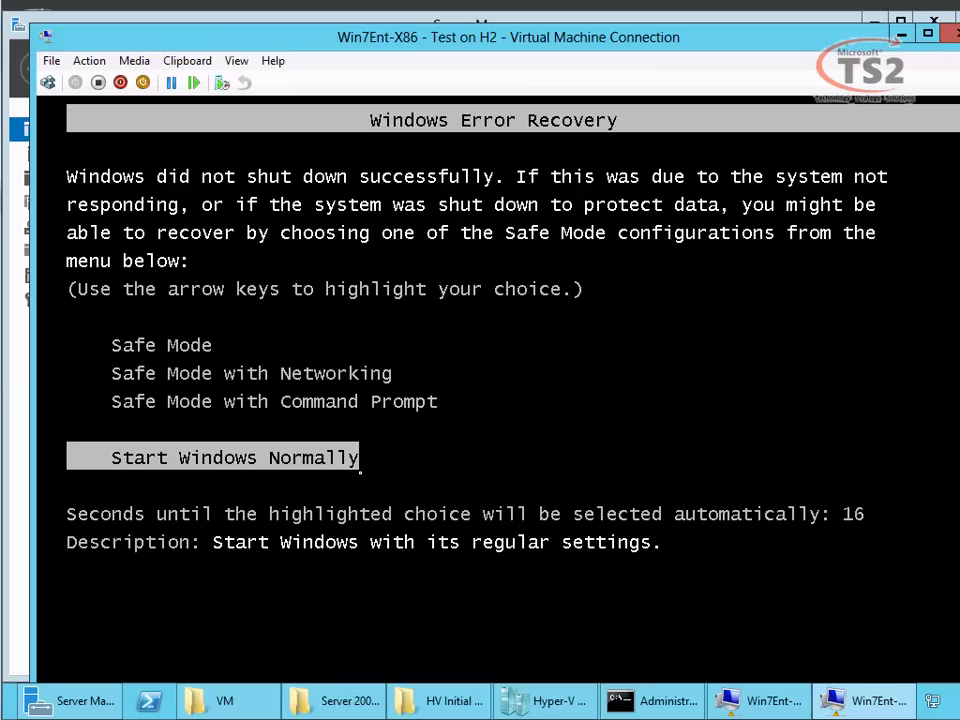
key(Return)
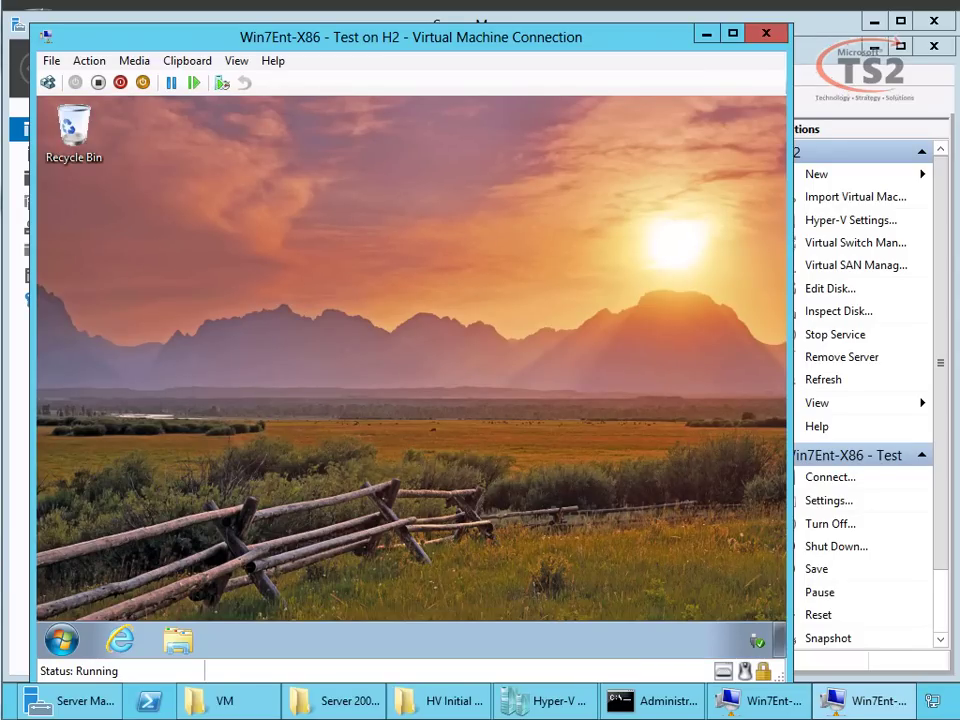
- Compare the Win7Ent-X86 desktop on H1 with the test copy's desktop on H2, and close the test copy's connection window
click(778, 703)
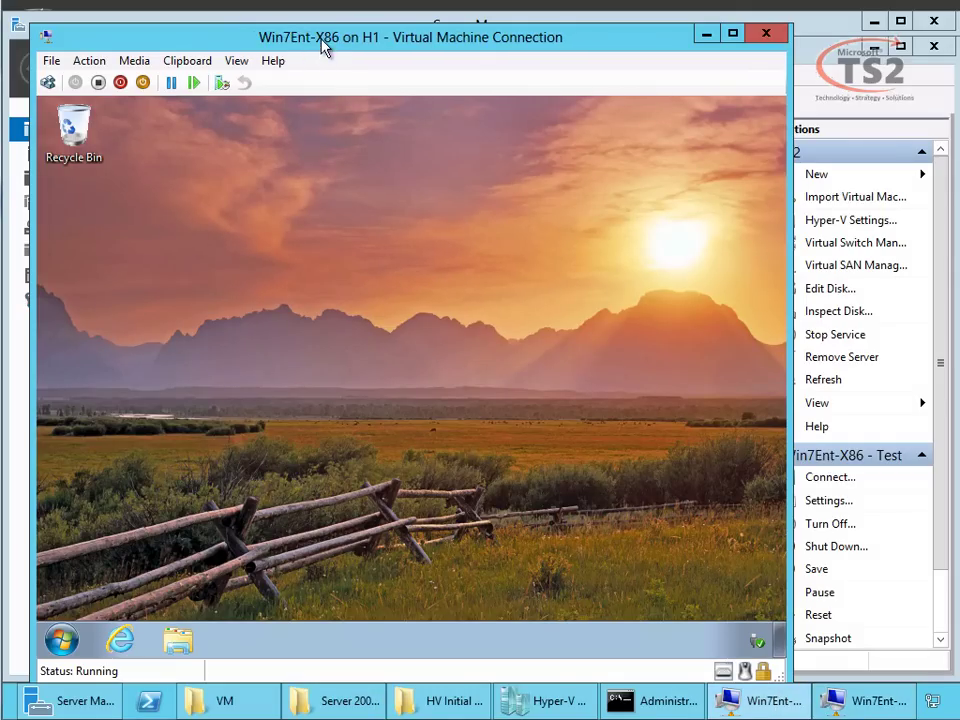
drag(322, 118, 321, 116)
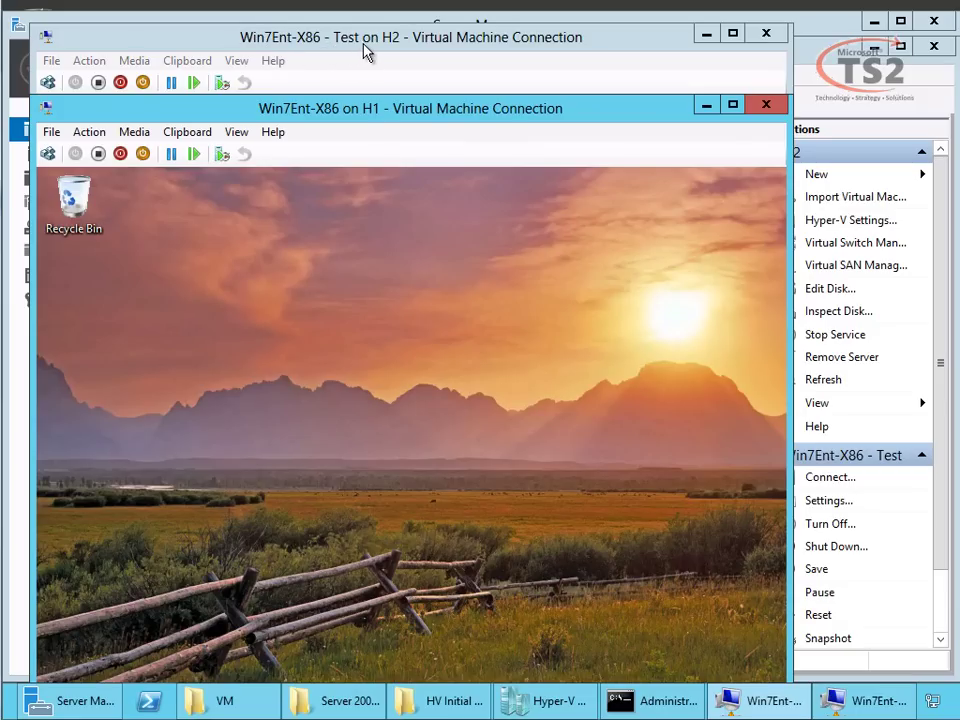
drag(386, 117, 414, 60)
click(734, 41)
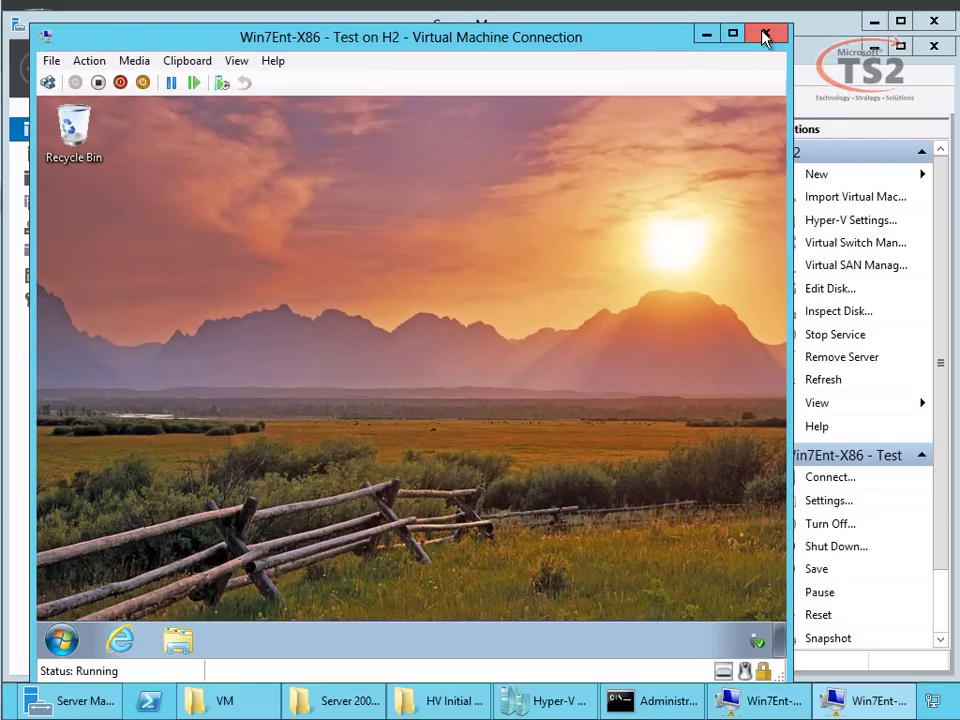
click(765, 37)
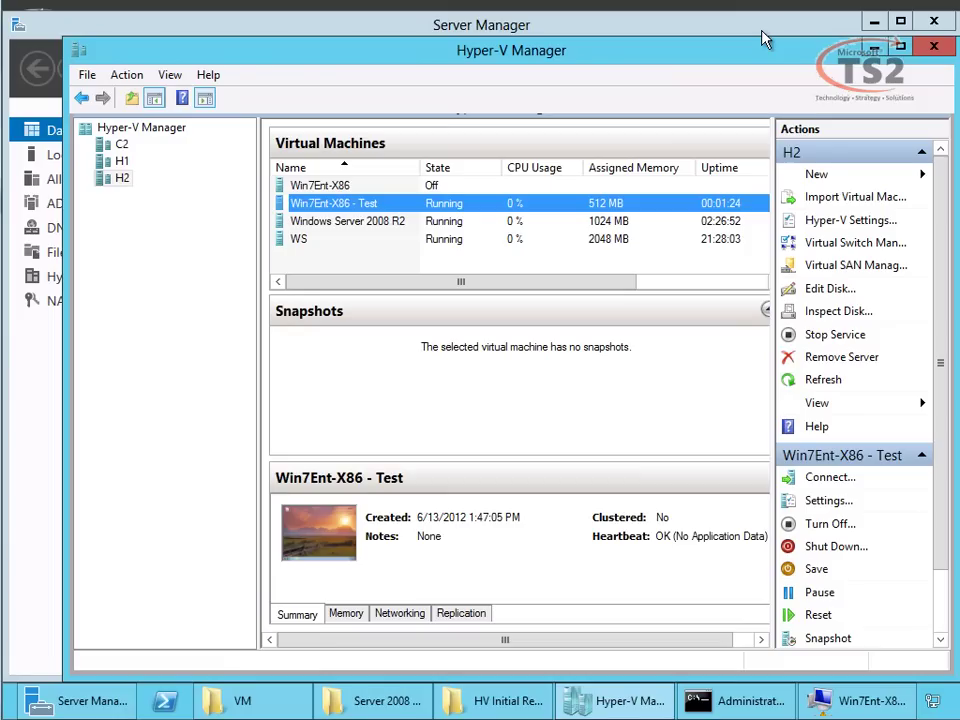
- Turn off the Win7Ent-X86 - Test virtual machine on H2 and delete it
right_click(336, 205)
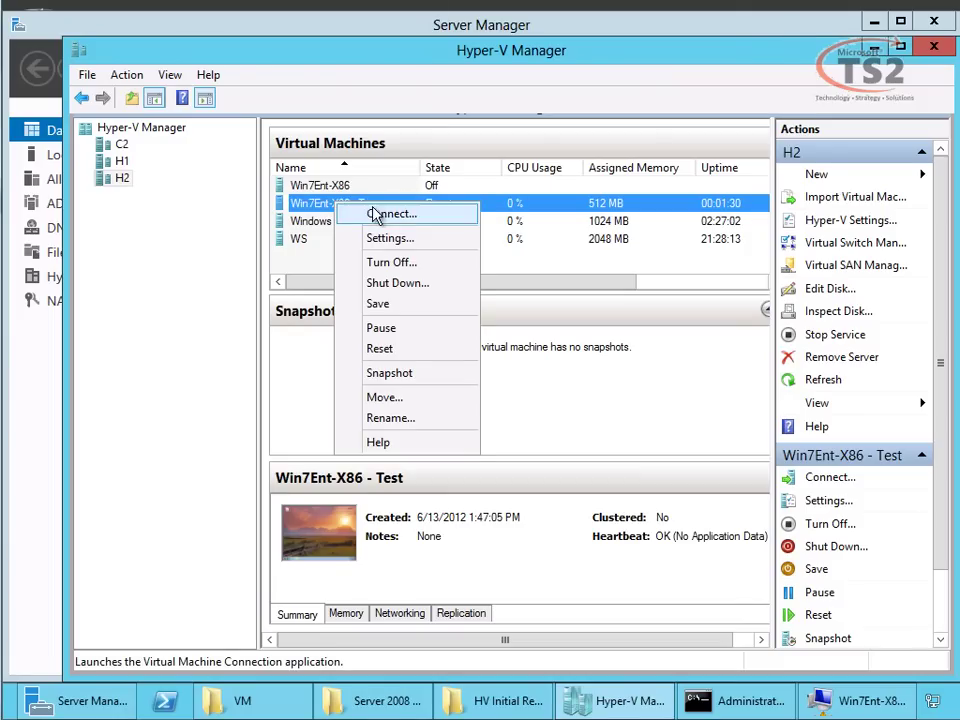
click(413, 265)
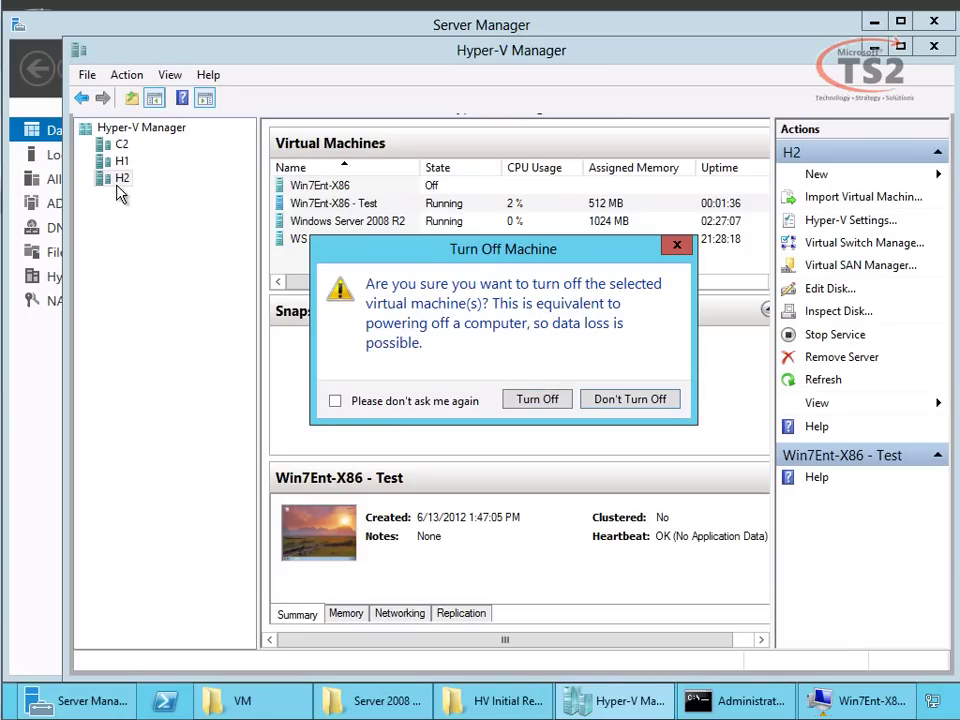
click(537, 400)
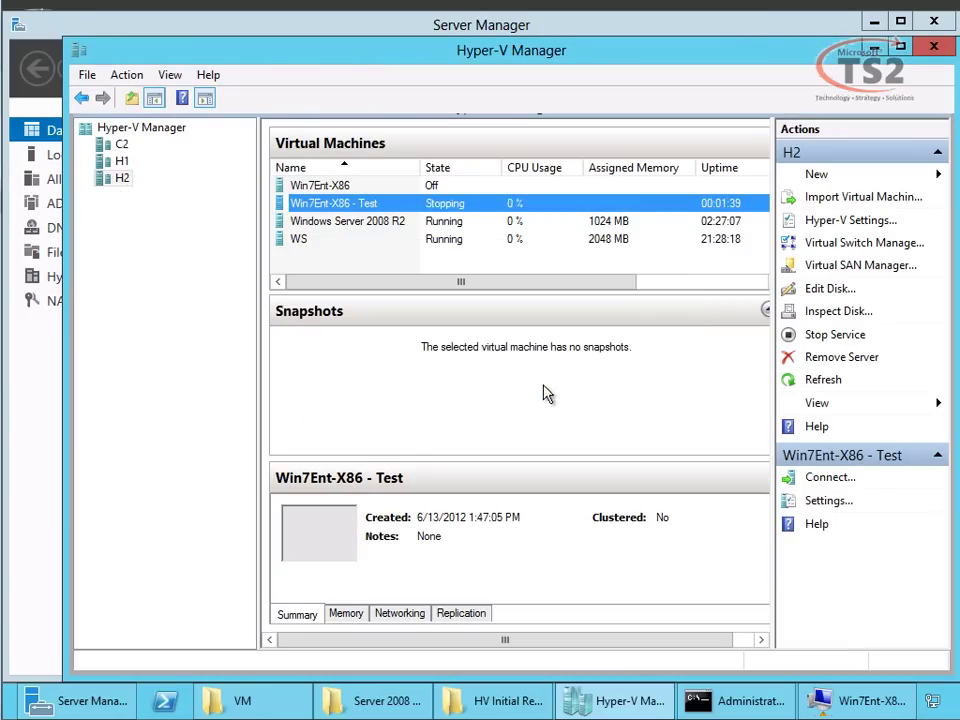
right_click(344, 208)
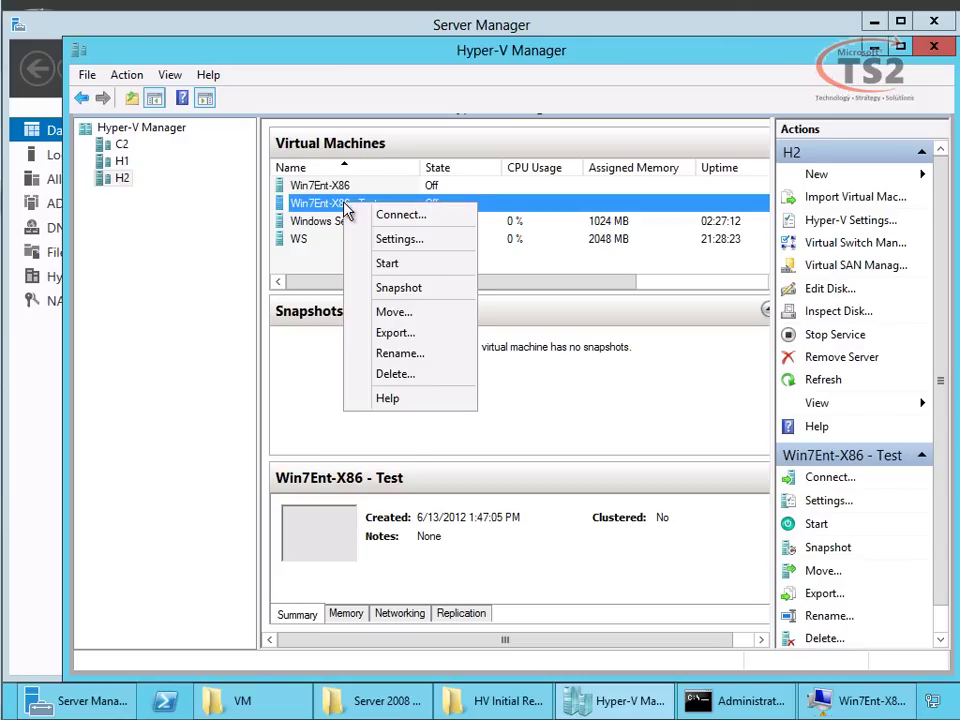
click(410, 378)
click(540, 380)
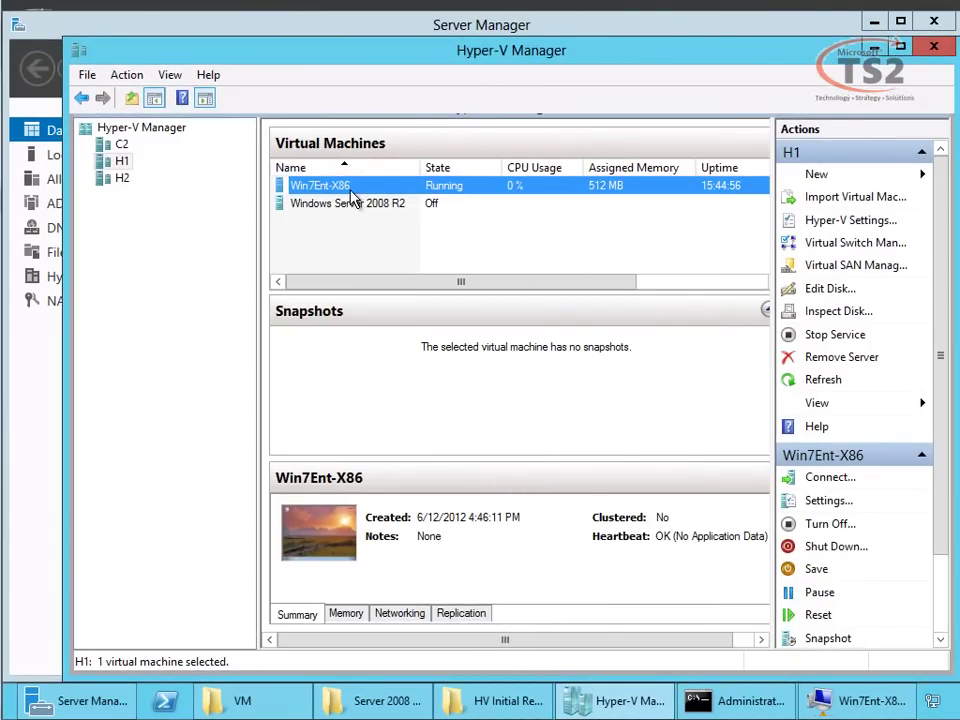
- Try to fail over the Win7Ent-X86 replica on H2 to the latest recovery point (6/13/2012 2:02:07 PM)
click(119, 182)
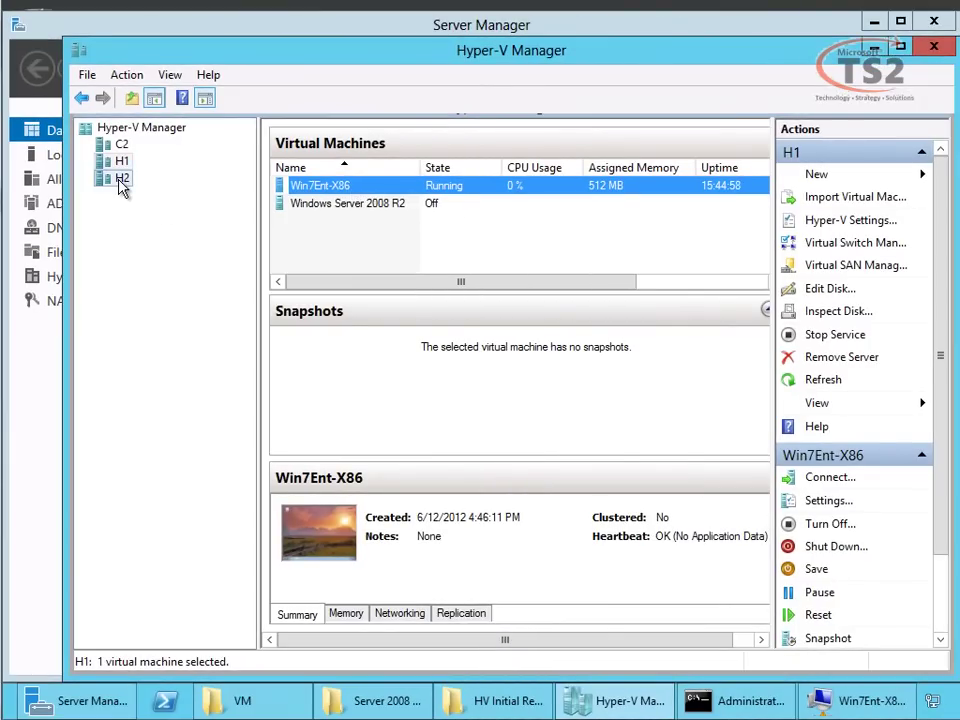
right_click(341, 189)
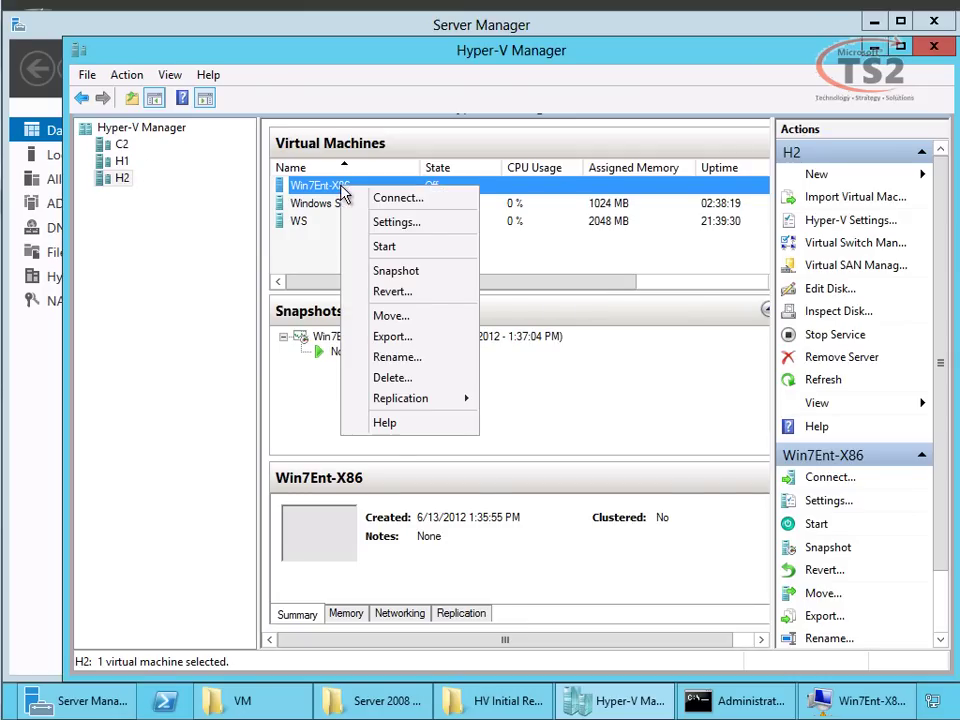
mouse_move(466, 403)
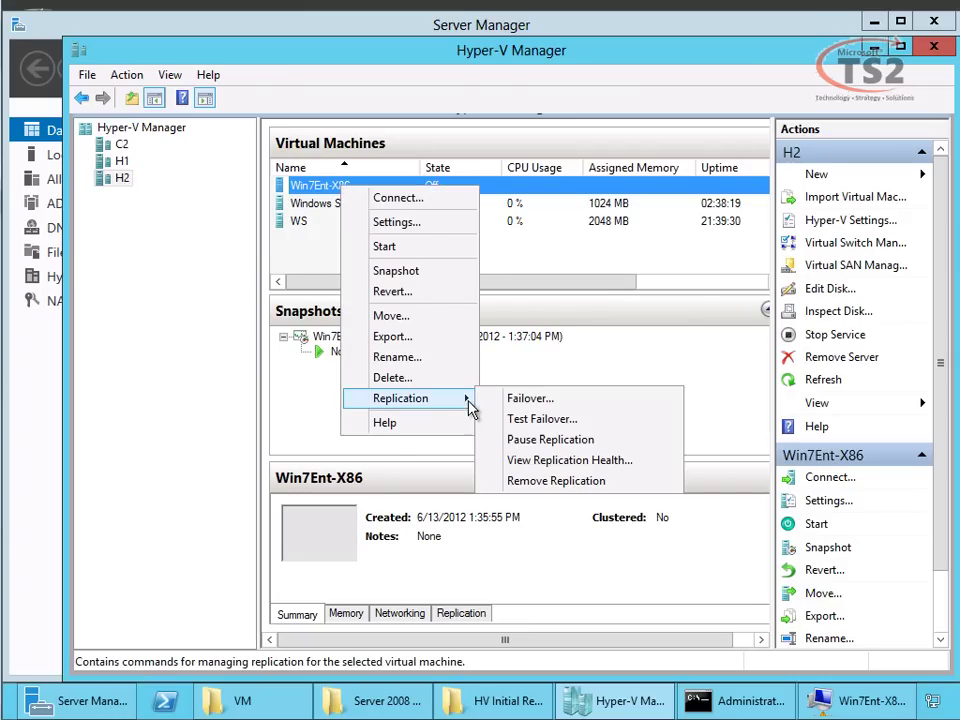
click(566, 407)
click(676, 400)
click(676, 400)
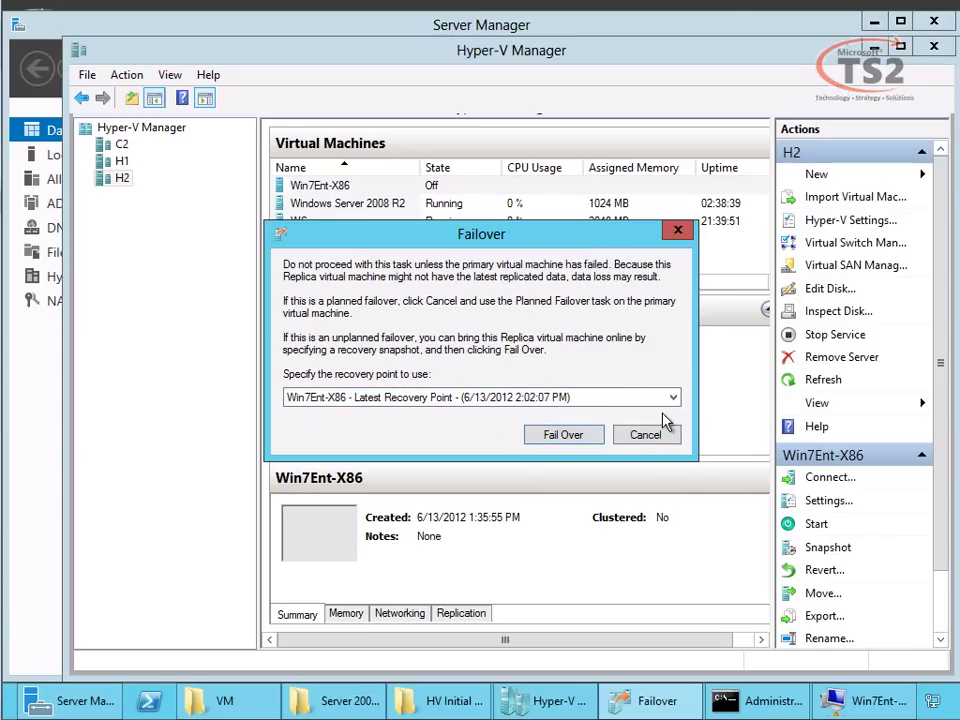
click(585, 442)
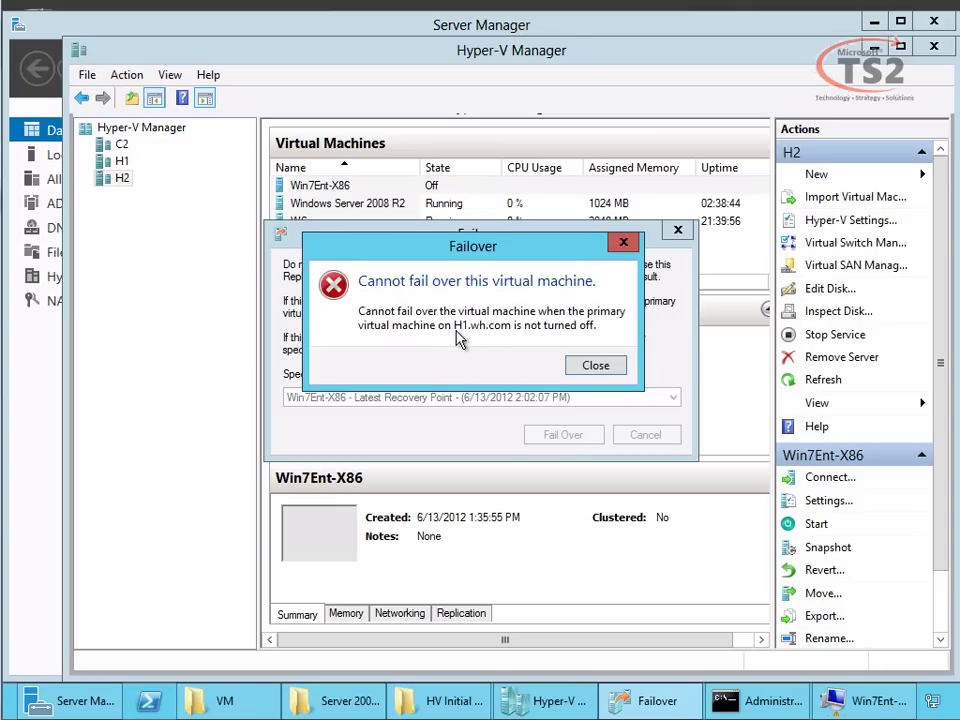
click(604, 365)
click(645, 436)
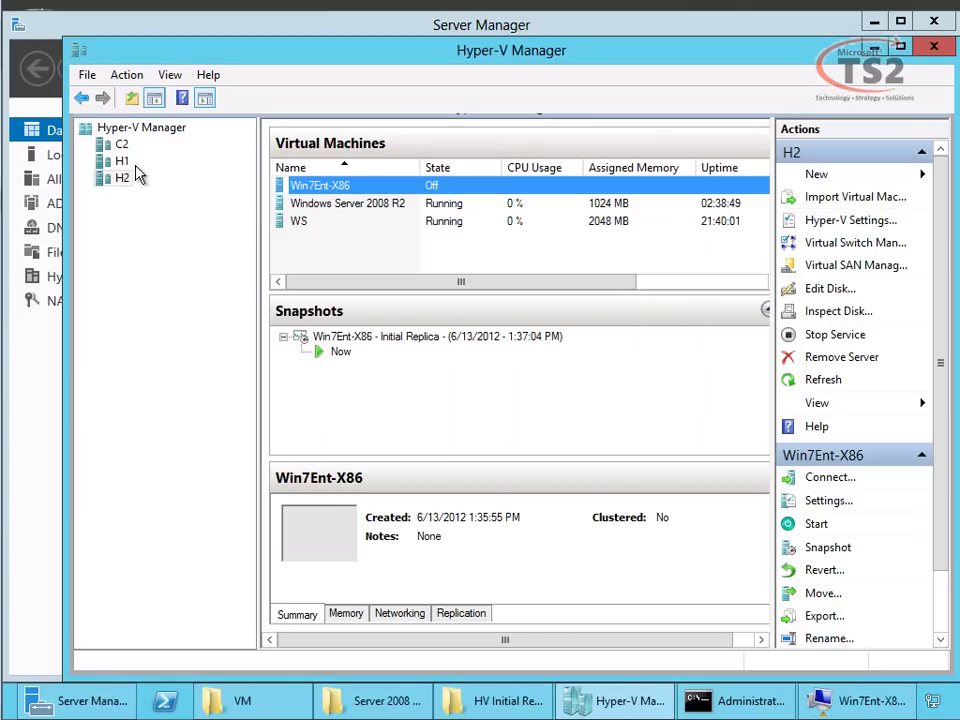
- Shut down the primary Win7Ent-X86 virtual machine on host H1
click(124, 161)
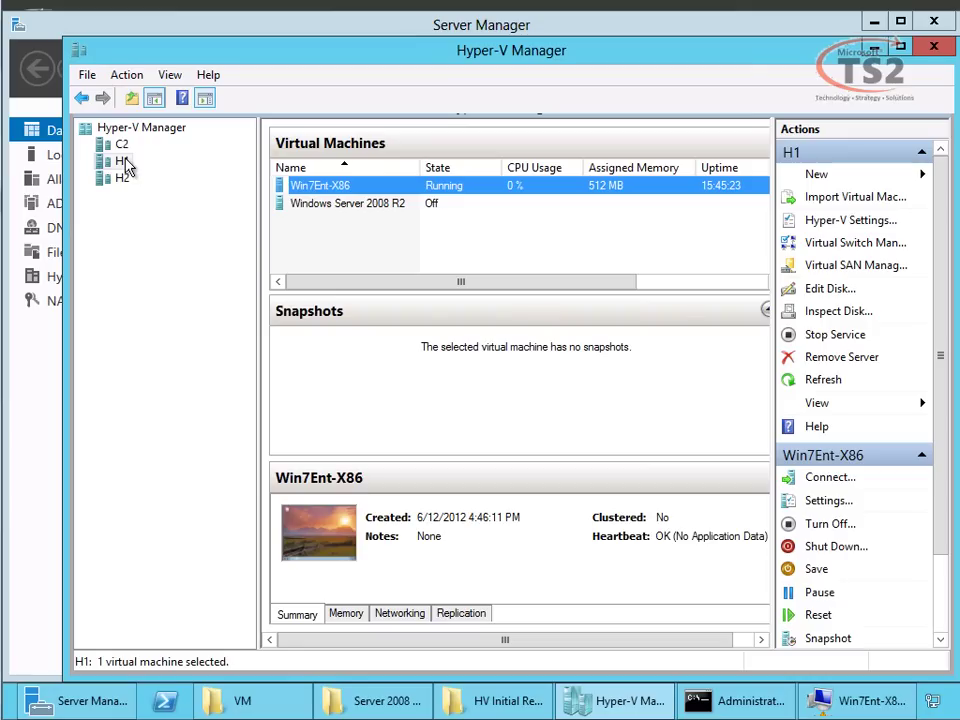
right_click(322, 192)
click(418, 270)
click(553, 381)
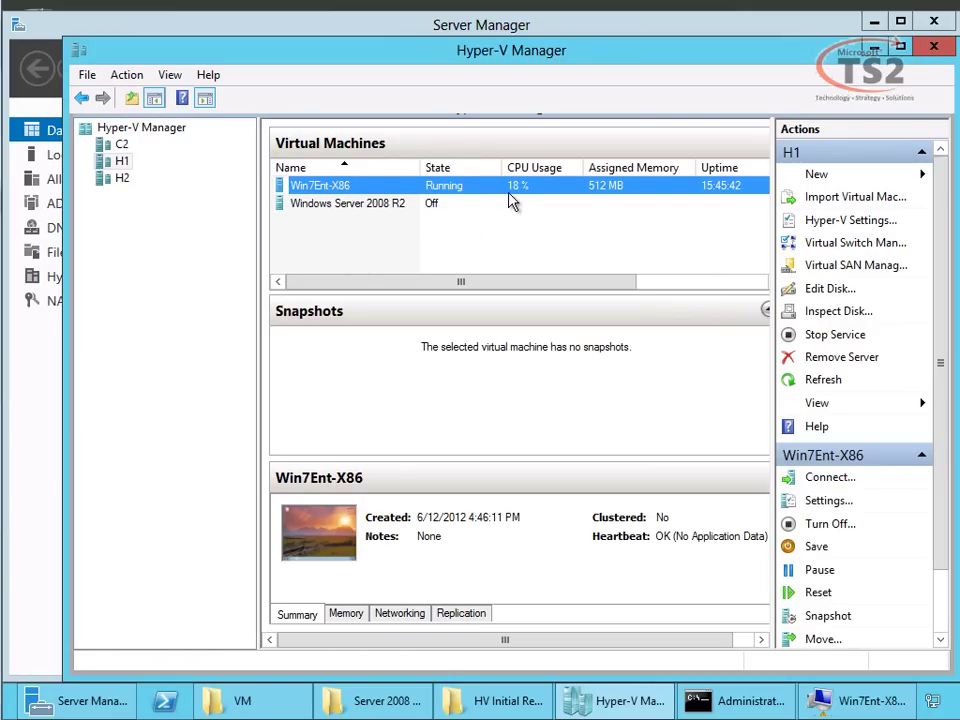
- Review the planned failover options, prerequisite checks and actions for Win7Ent-X86 on H1 without starting the failover
right_click(323, 187)
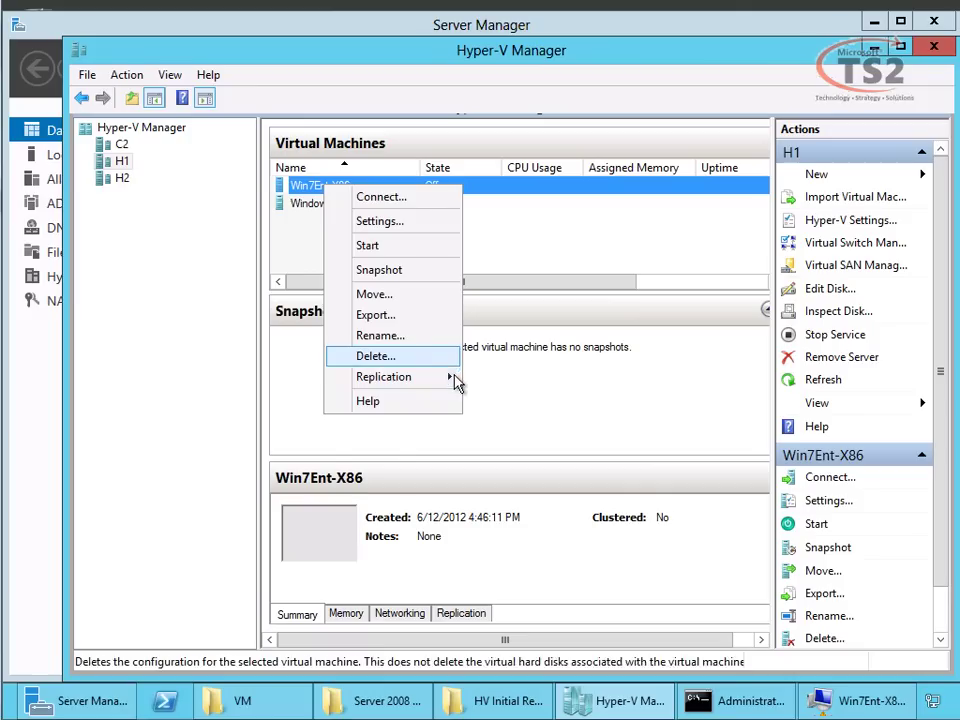
mouse_move(450, 377)
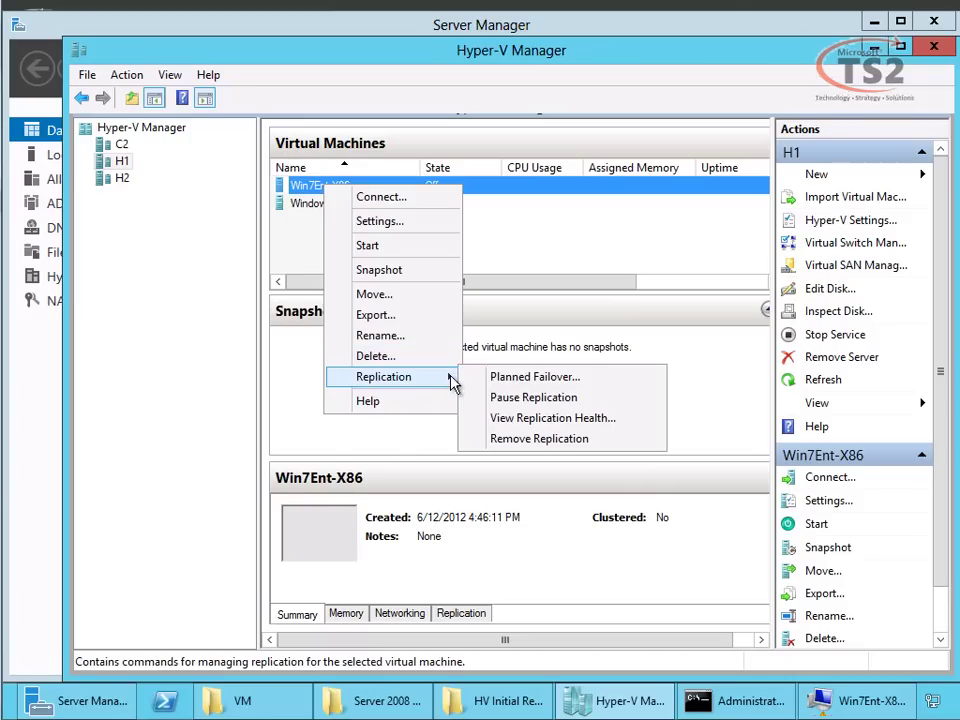
click(530, 381)
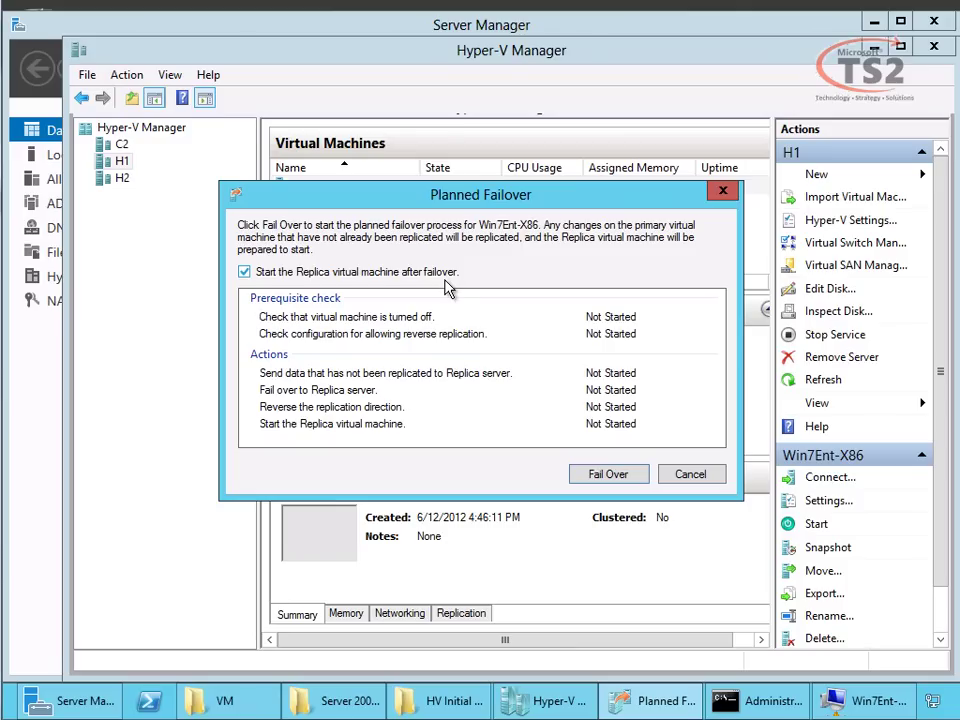
click(690, 480)
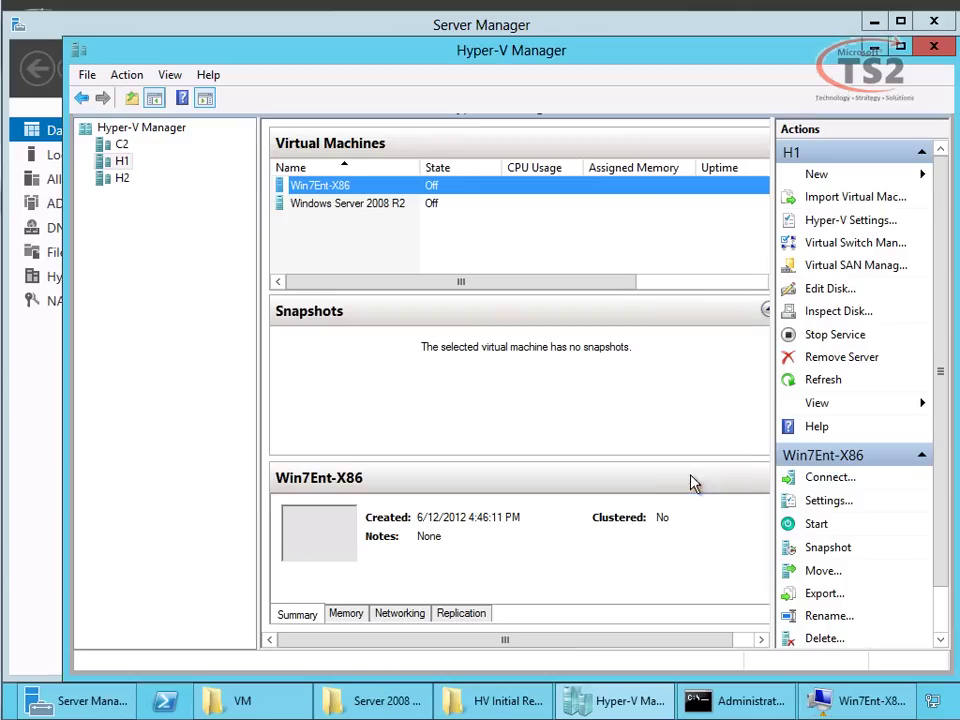
- Review the unplanned failover options for the Win7Ent-X86 replica on H2 without starting the failover
click(121, 176)
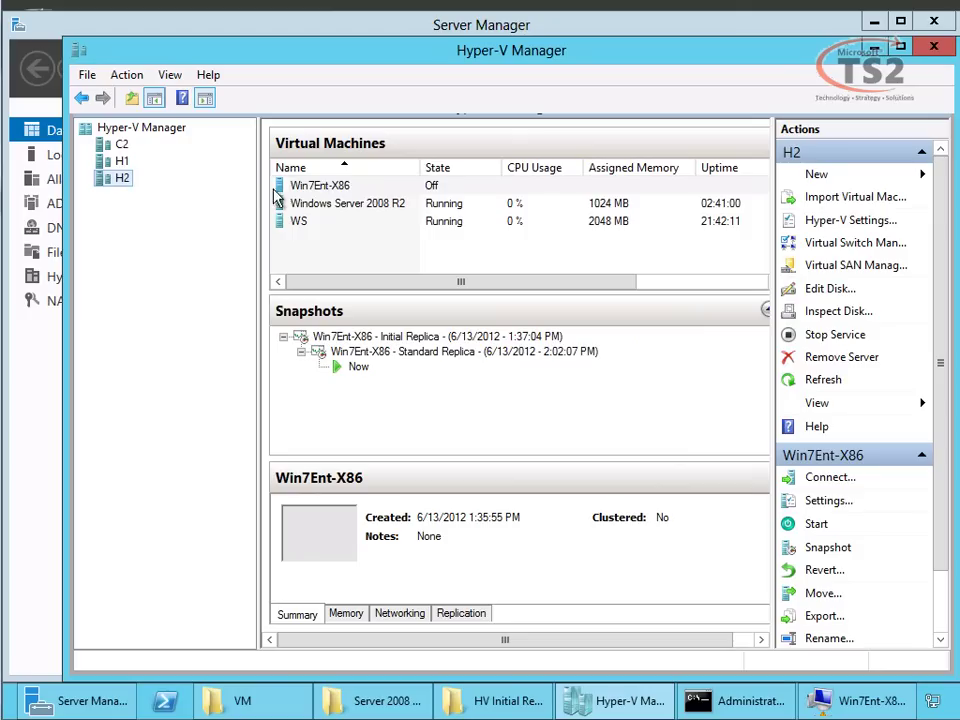
click(334, 188)
right_click(334, 190)
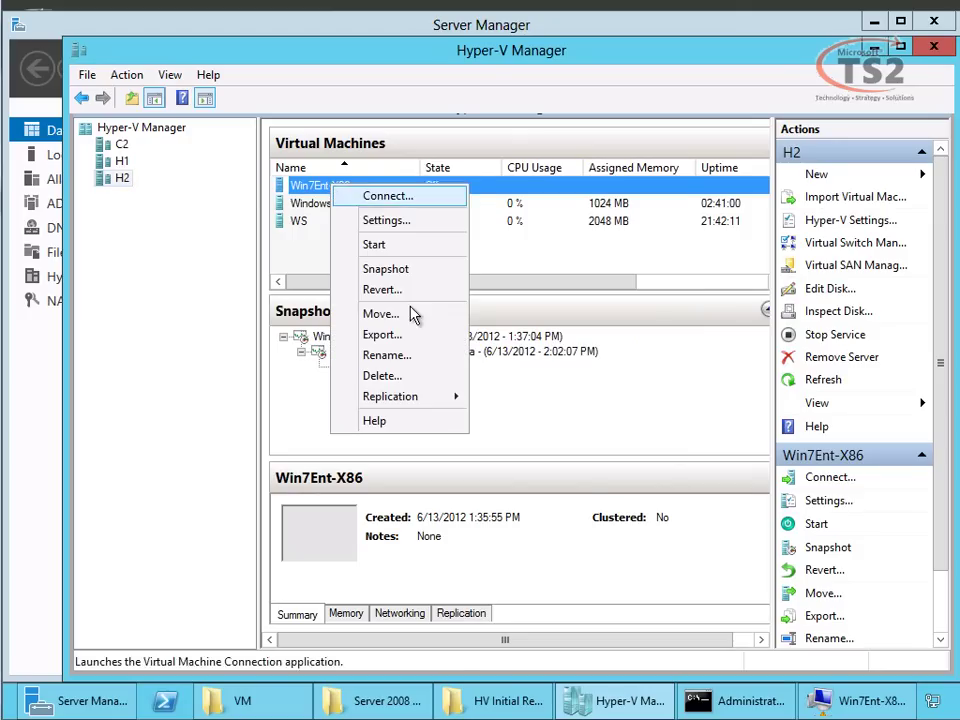
mouse_move(444, 398)
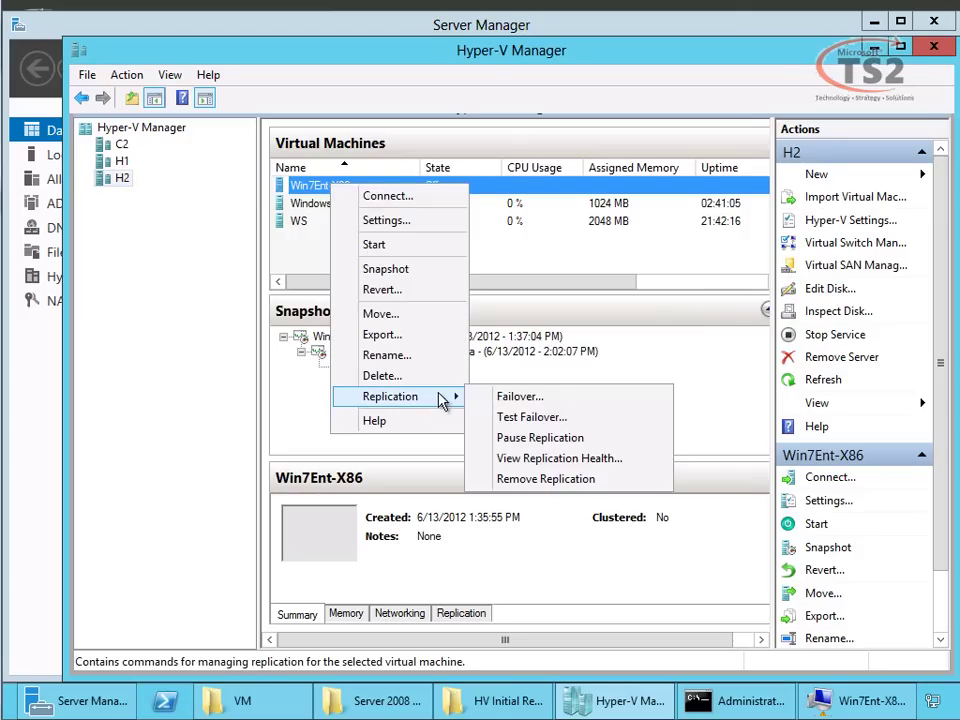
click(538, 398)
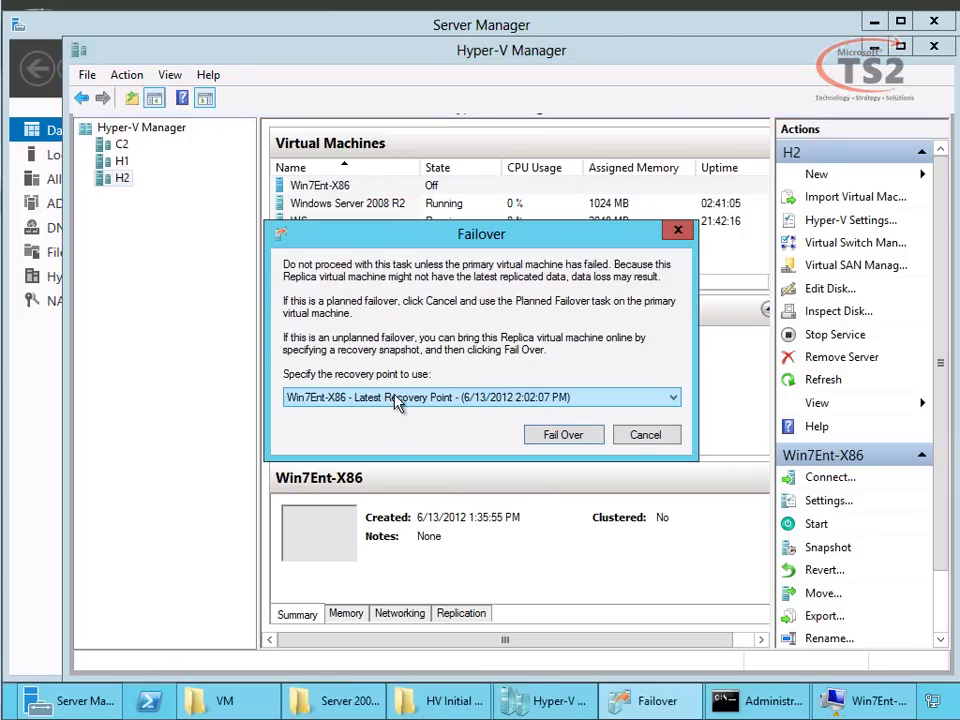
click(645, 435)
- Run a planned failover of Win7Ent-X86 from H1, with the replica virtual machine set to start after failover
click(121, 162)
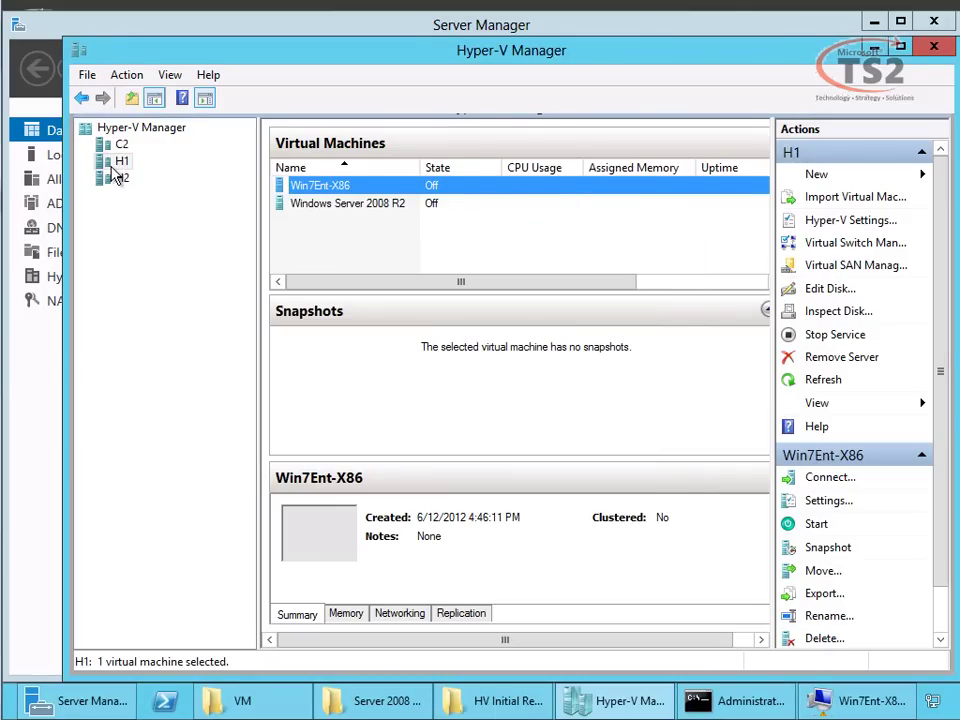
right_click(303, 187)
mouse_move(426, 380)
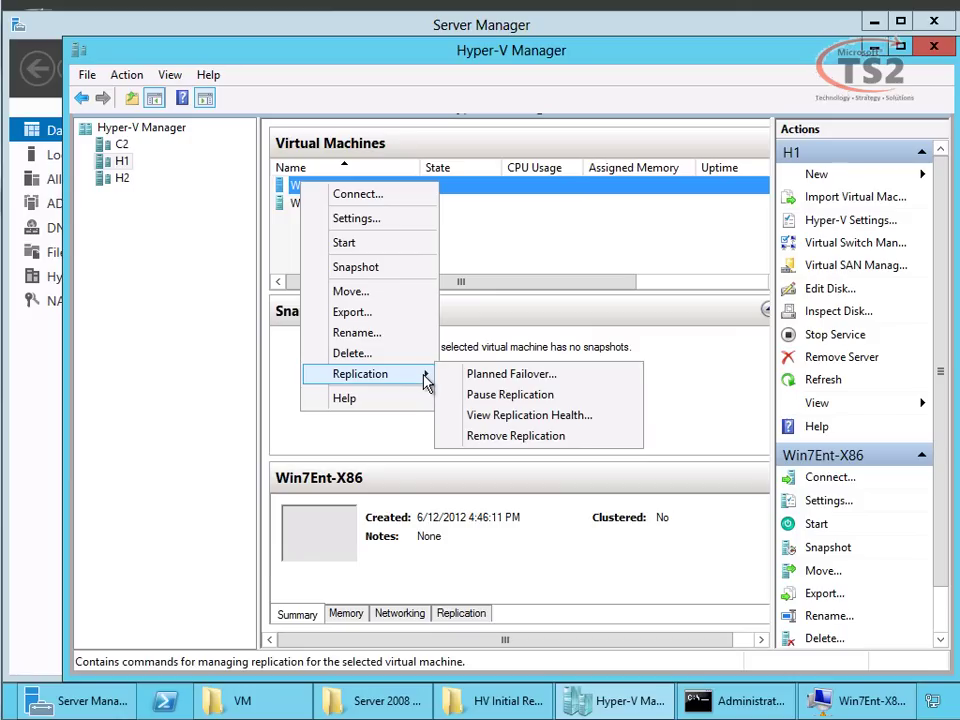
click(560, 378)
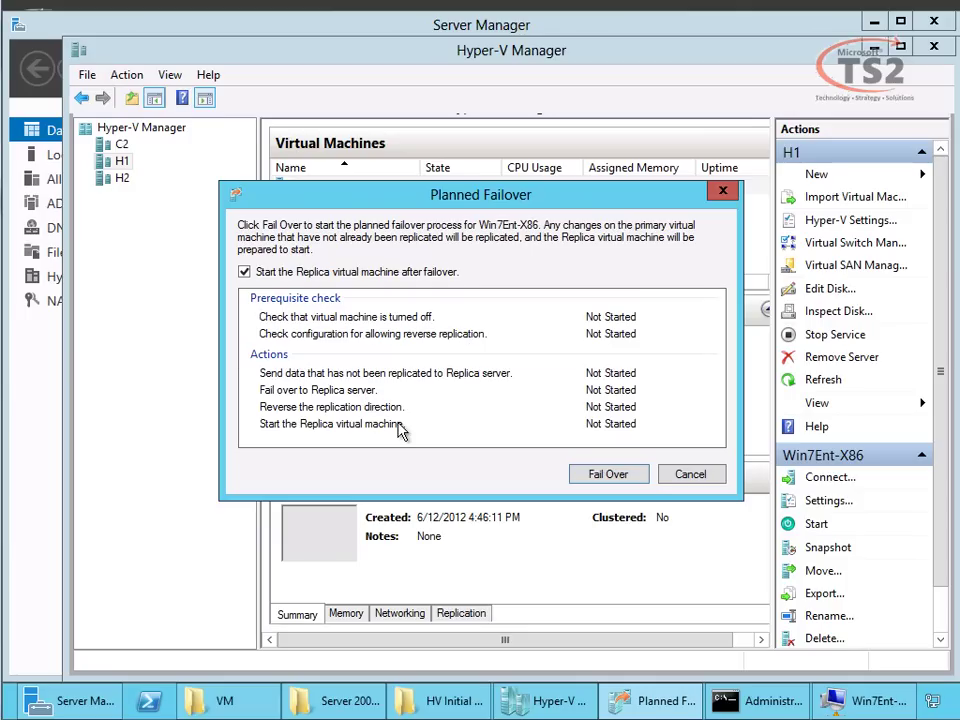
click(610, 476)
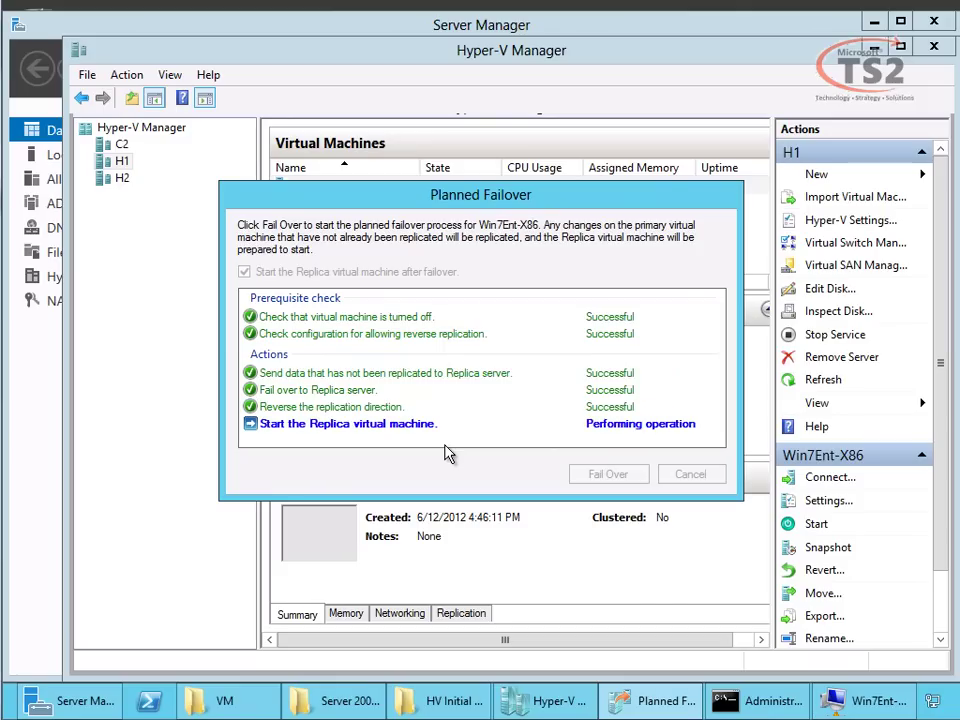
click(593, 366)
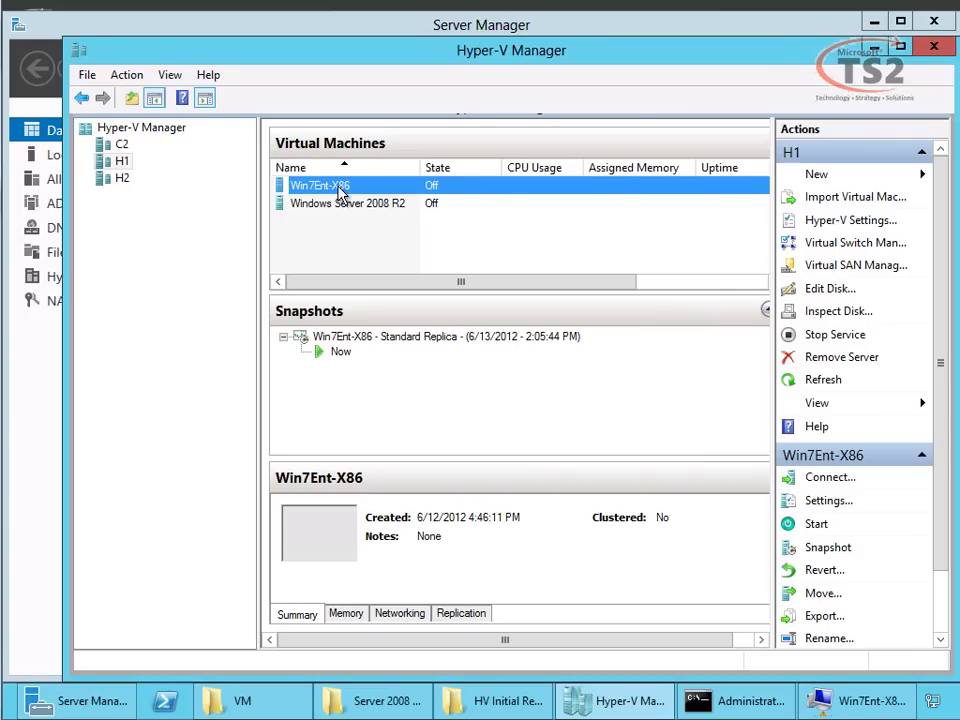
- Connect to the Win7Ent-X86 virtual machine on H2, and minimize its connection window
click(122, 178)
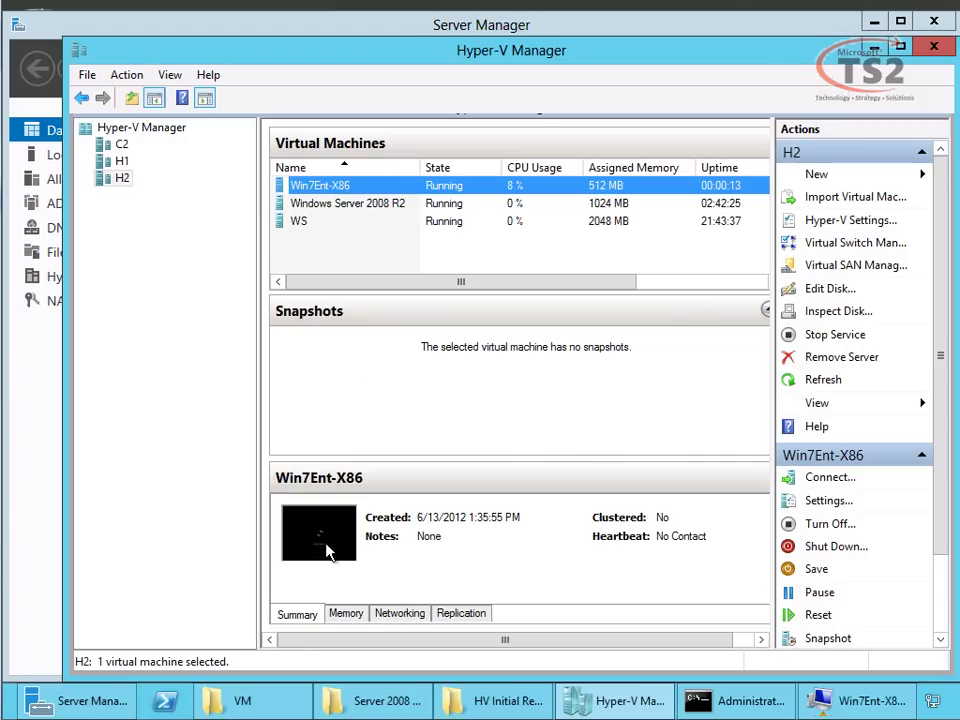
right_click(350, 186)
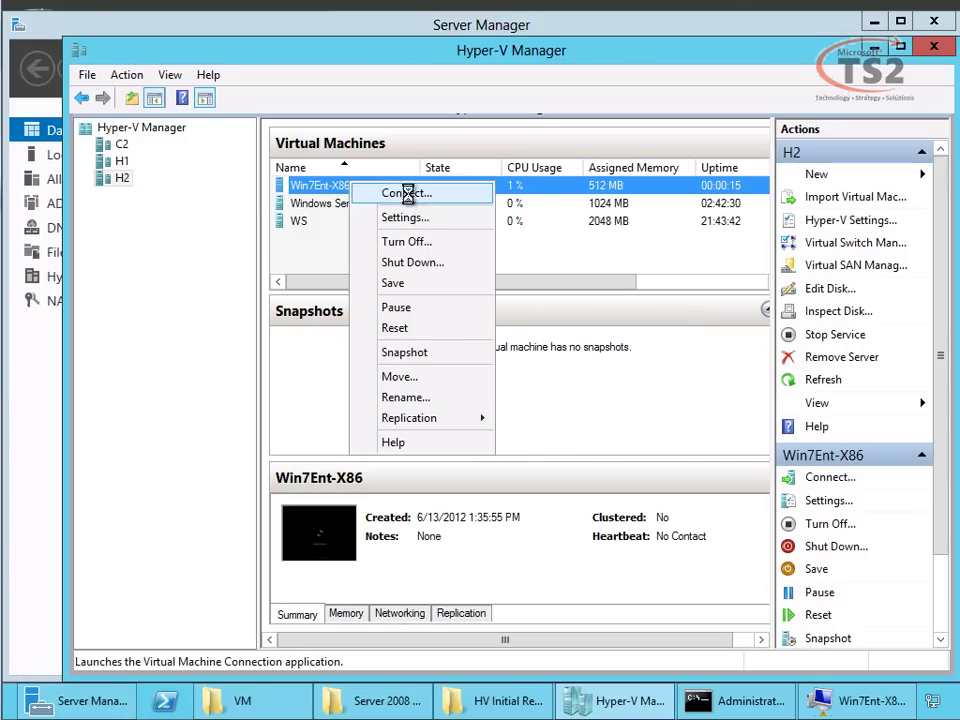
click(405, 193)
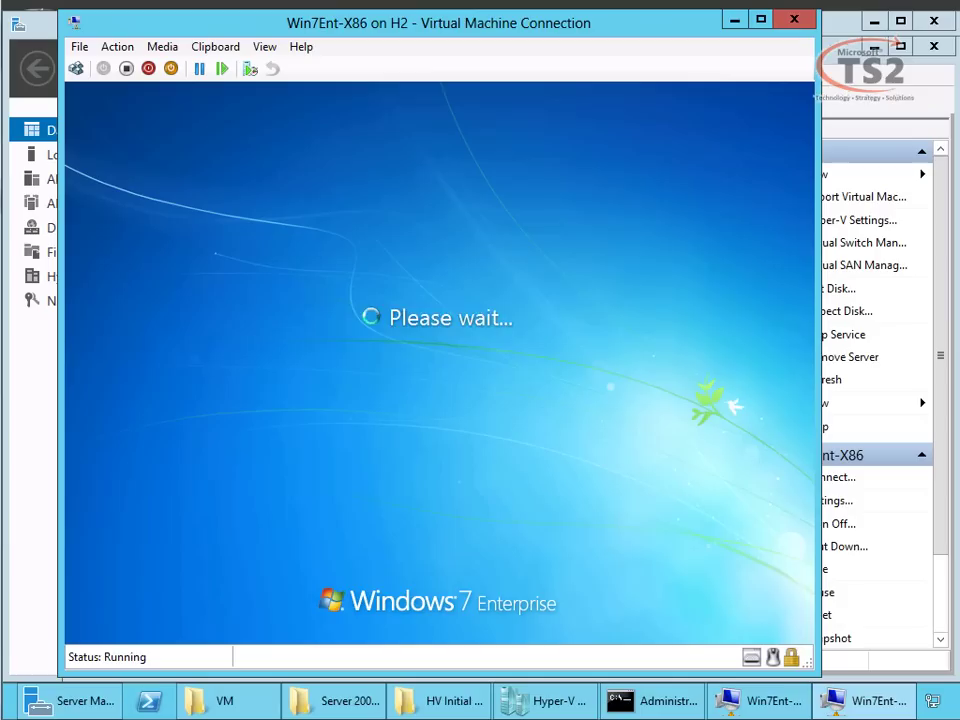
click(738, 24)
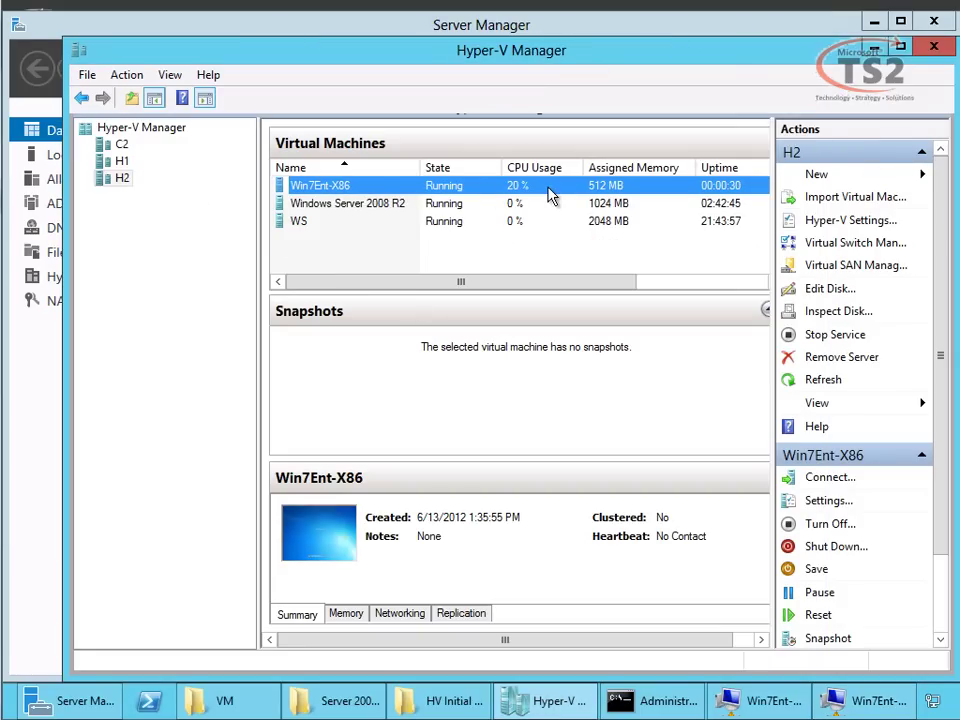
- Examine the replication health of Win7Ent-X86 on H1, including the current primary and replica servers, and close the report
click(121, 161)
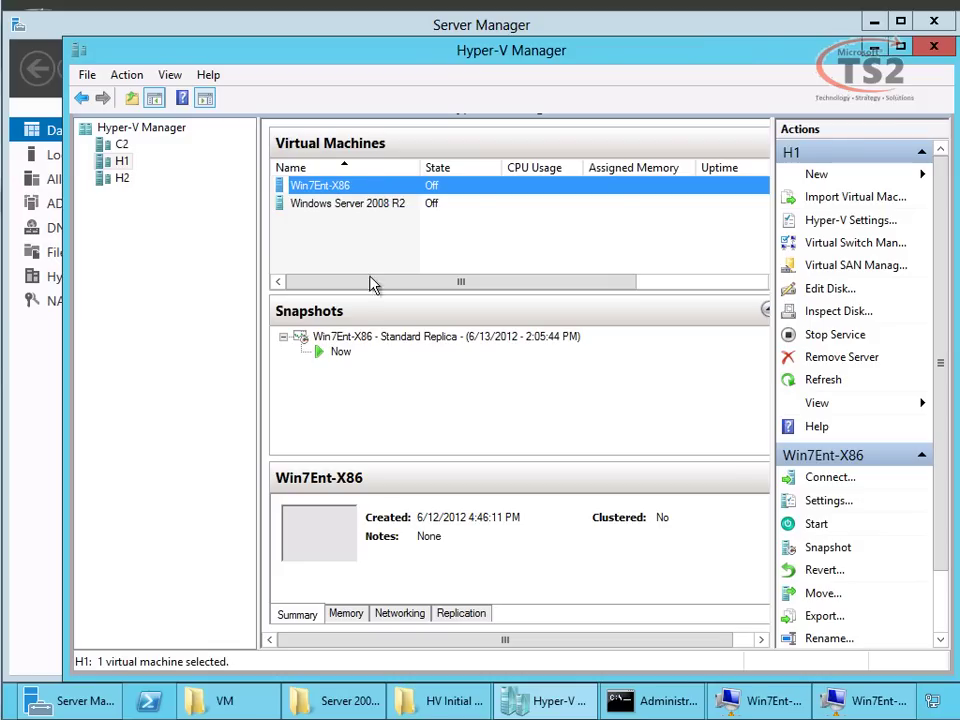
right_click(363, 187)
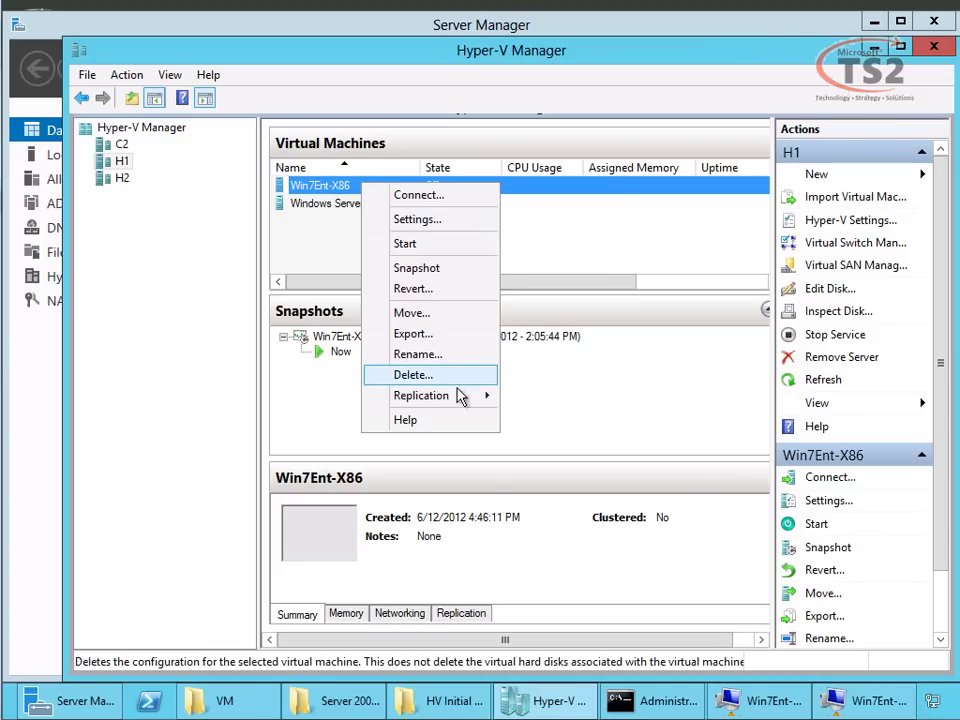
mouse_move(460, 397)
click(598, 460)
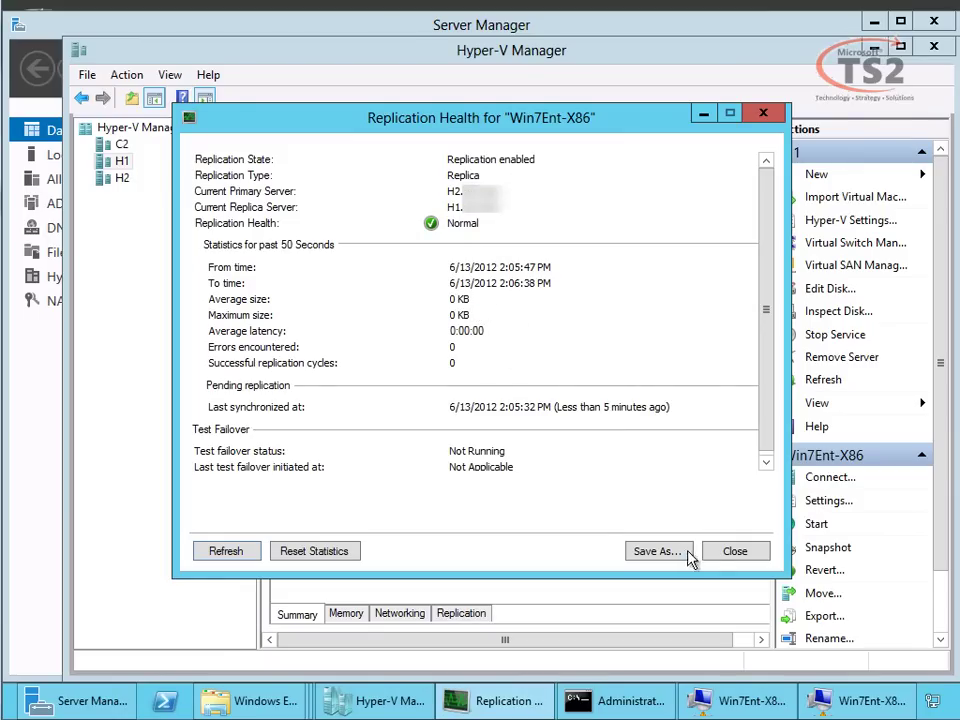
click(732, 551)
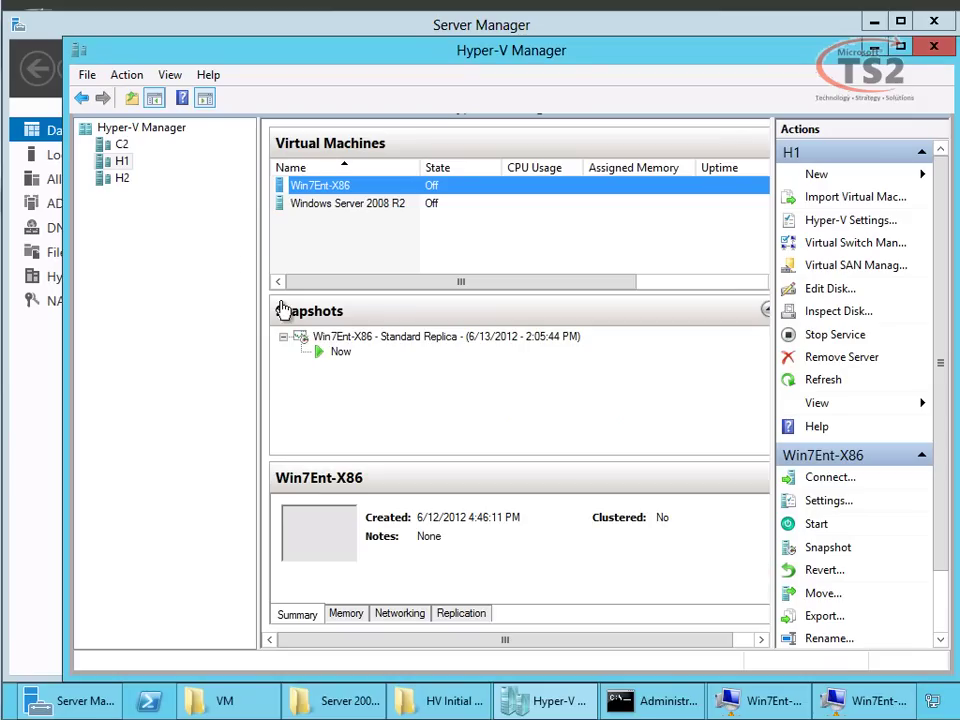
- Check the contents of the Test Replication text document on the D: drive of Win7Ent-X86 on H2, and close its windows
click(122, 180)
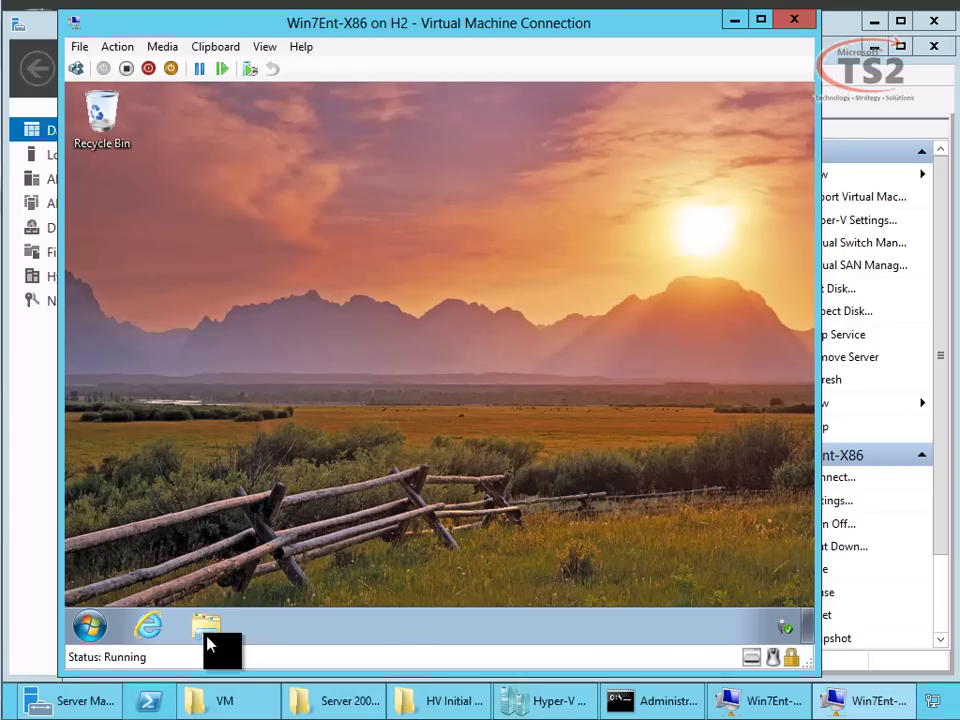
click(206, 630)
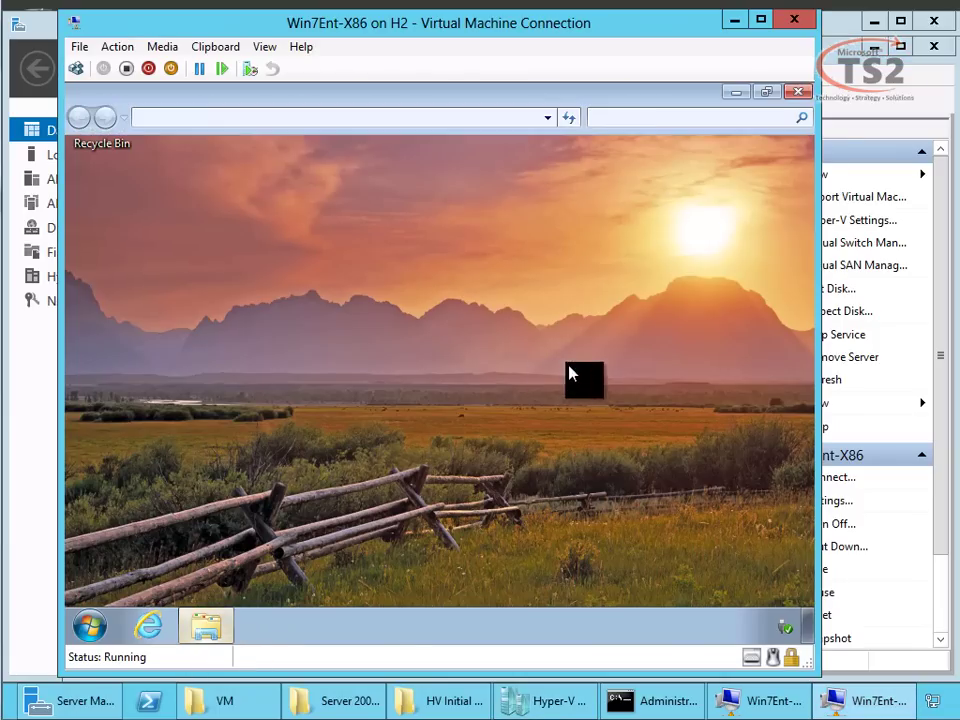
click(128, 438)
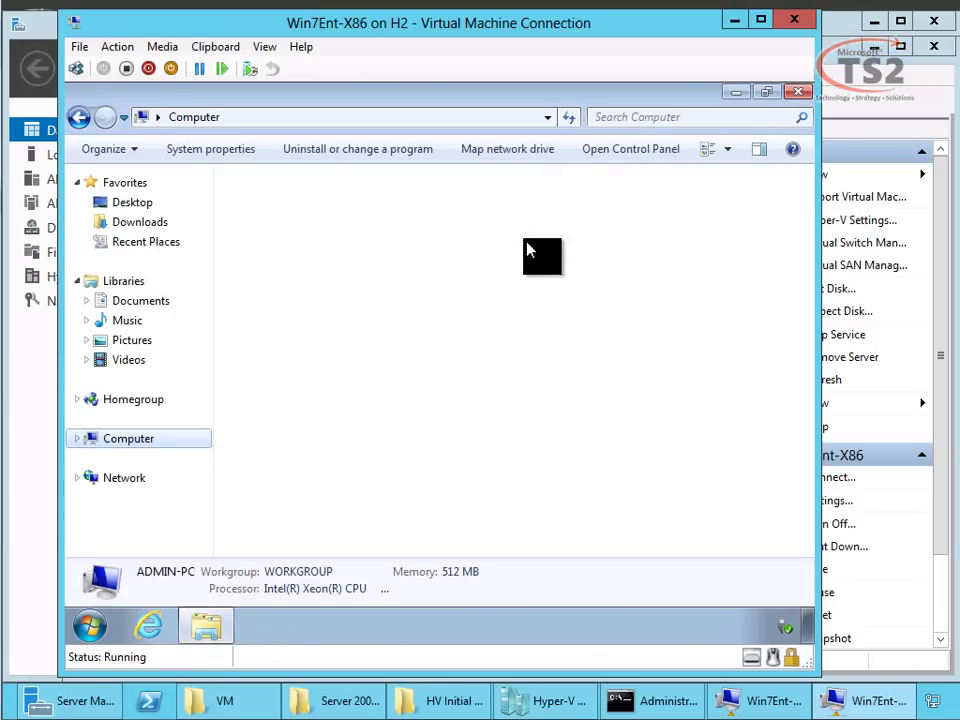
click(535, 237)
double_click(535, 237)
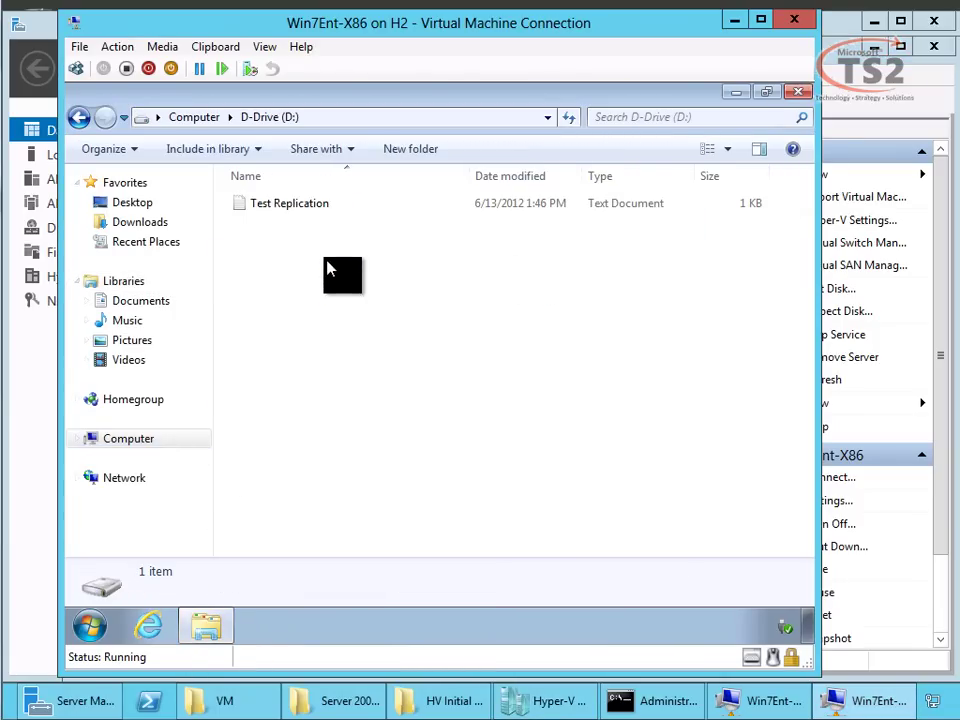
double_click(276, 206)
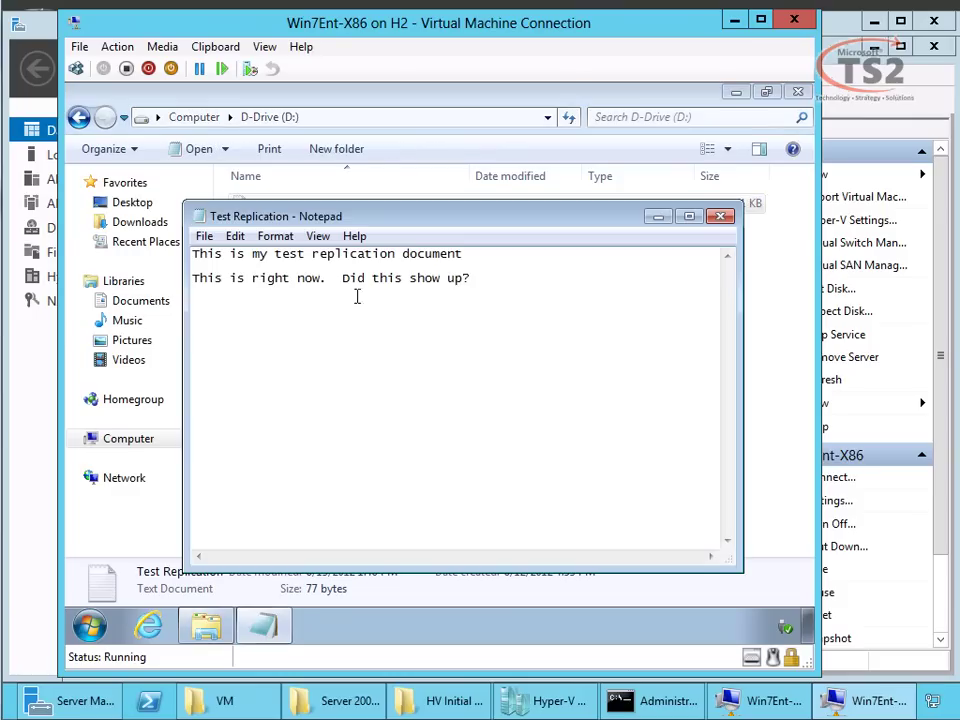
click(720, 216)
click(798, 91)
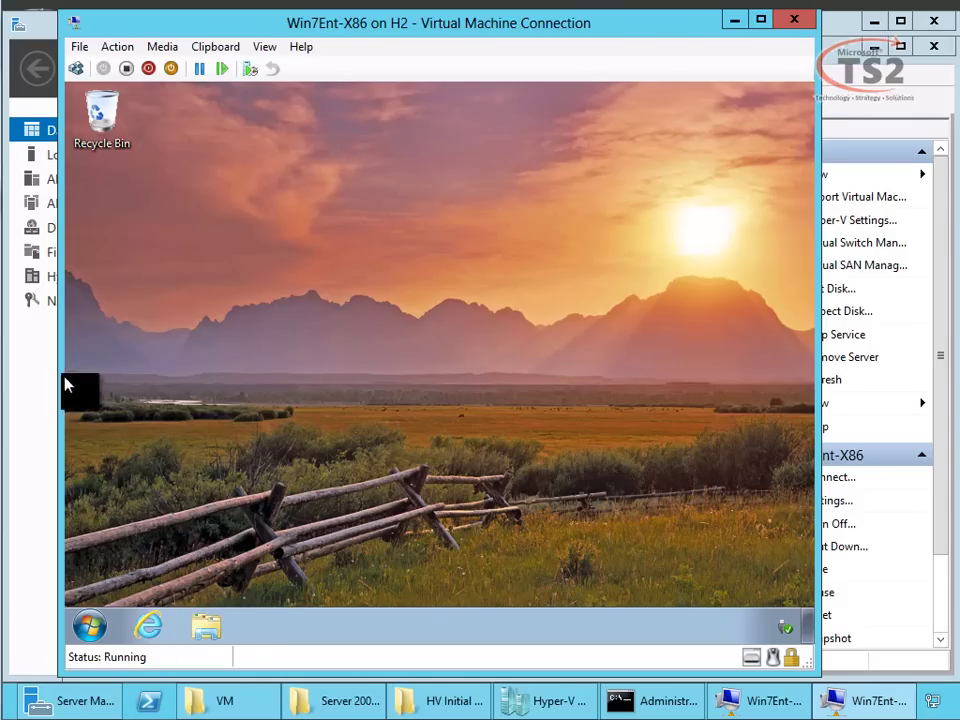